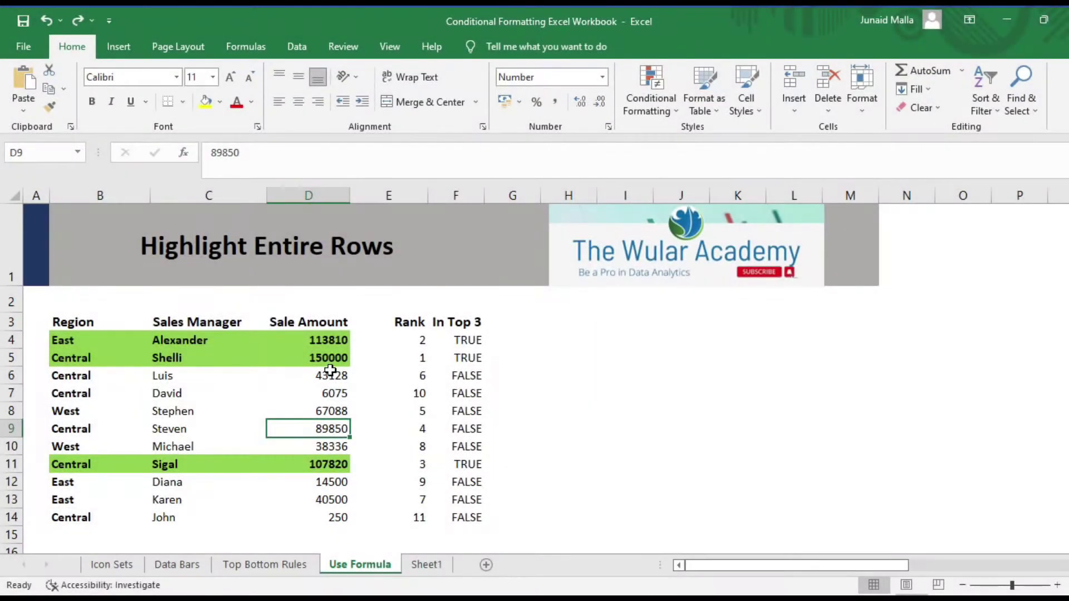
- Enter 150000 as the sale amount in cell D6 of the Use Formula sheet
left_click(330, 373)
type("150")
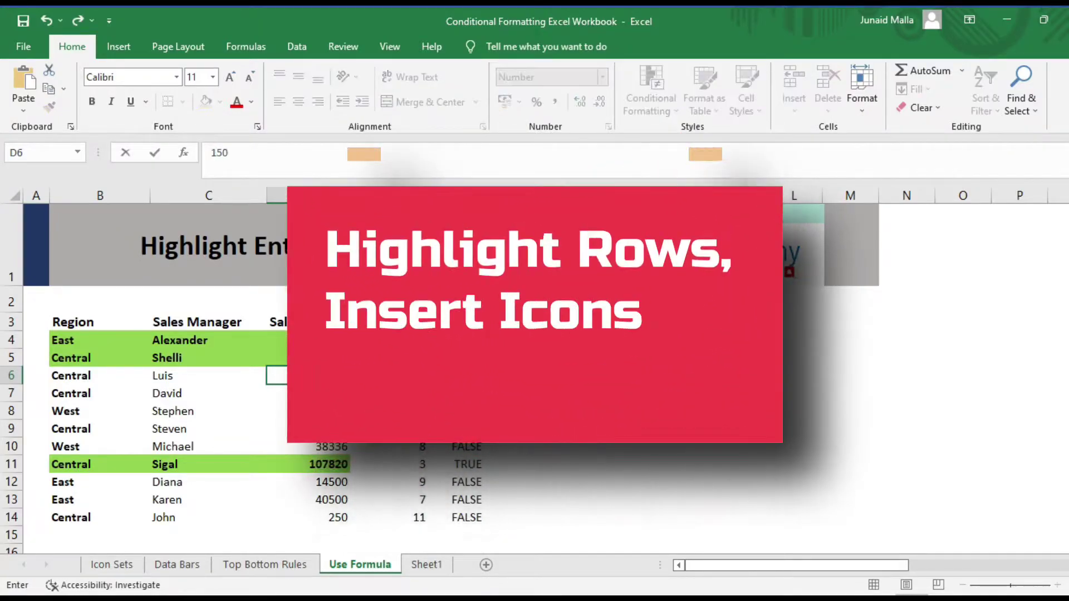
type("000")
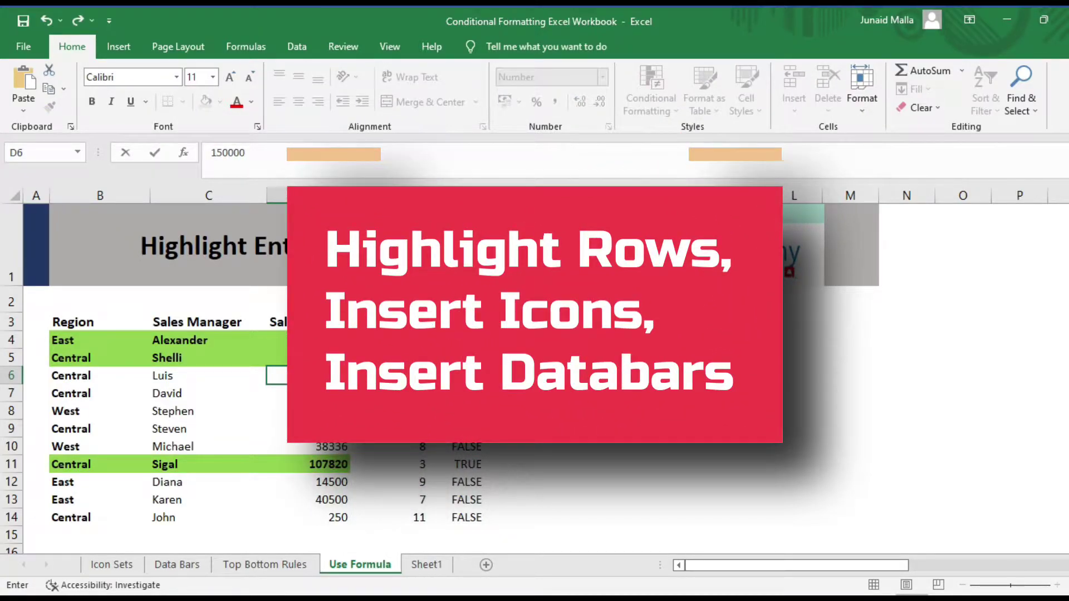
key("Return")
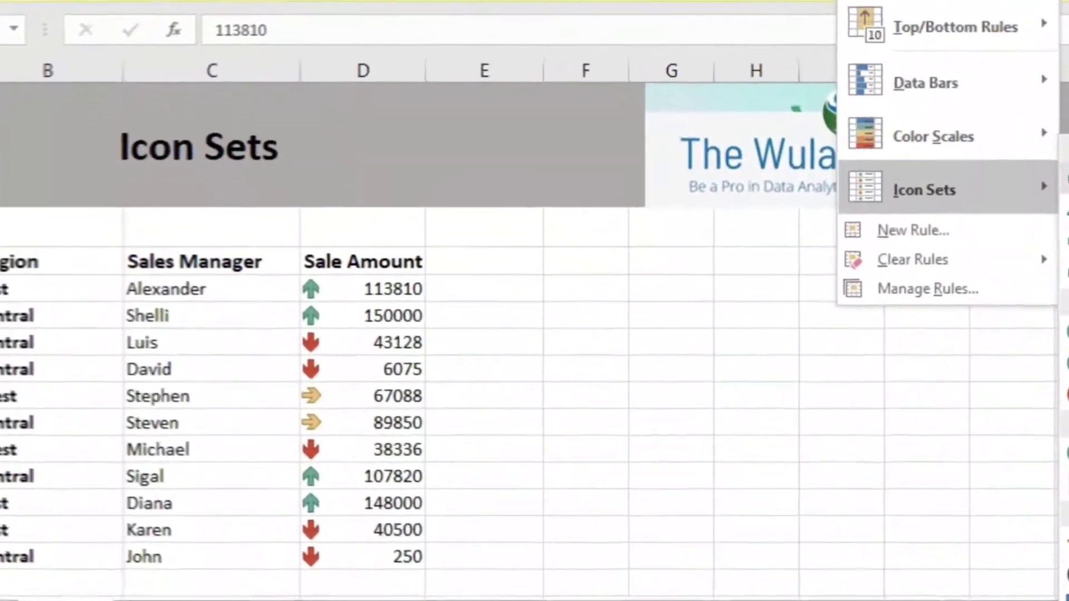
- Apply the three-arrow coloured directional icon set to the sale amounts in D4:D14 of the Icon Sets sheet
left_click(1035, 211)
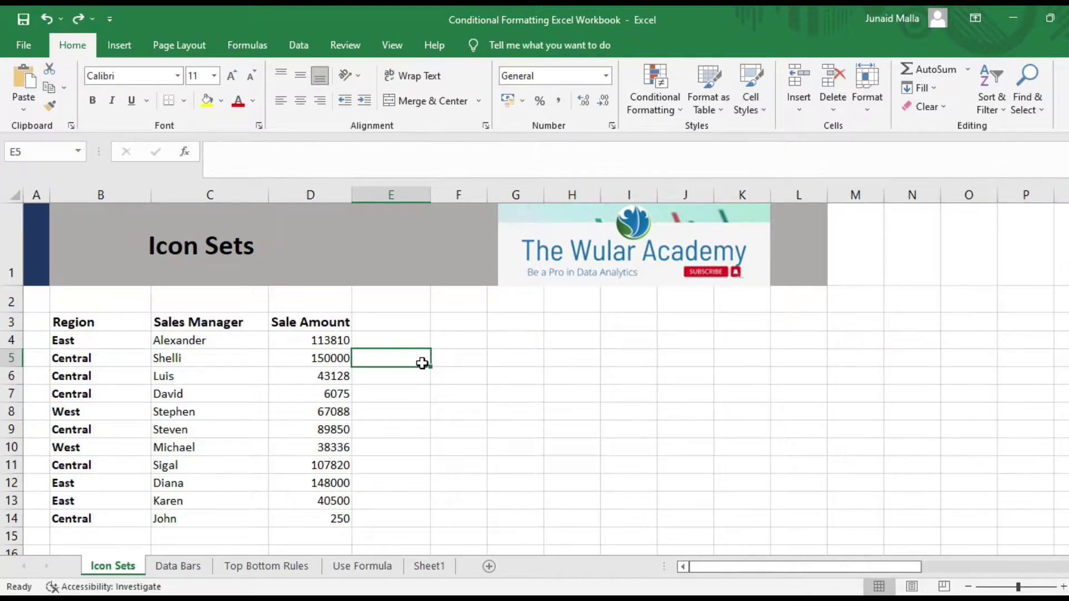
left_click_drag(306, 341, 310, 519)
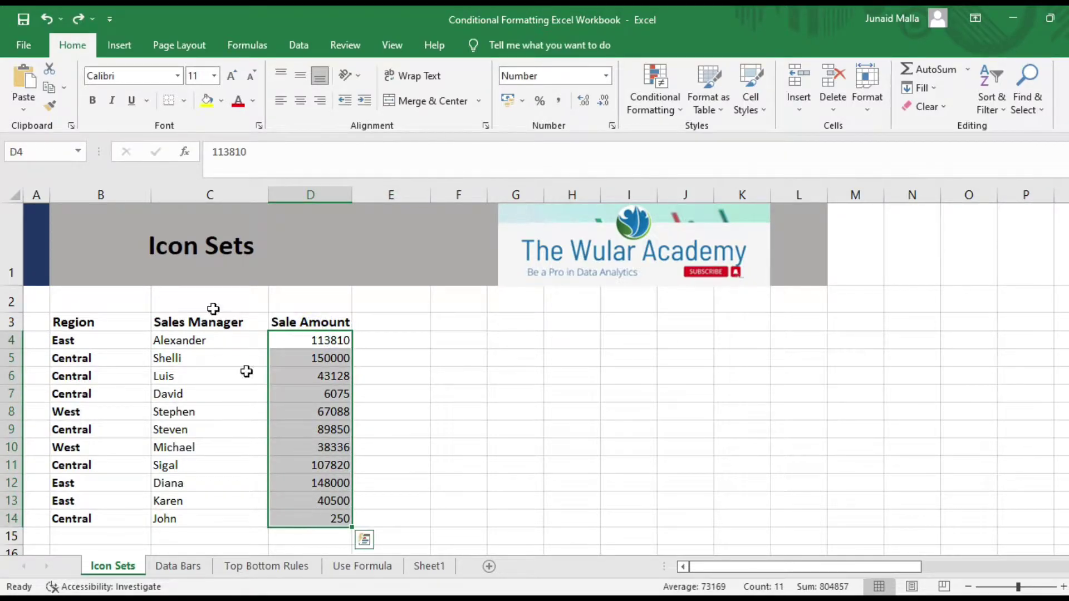
left_click(85, 47)
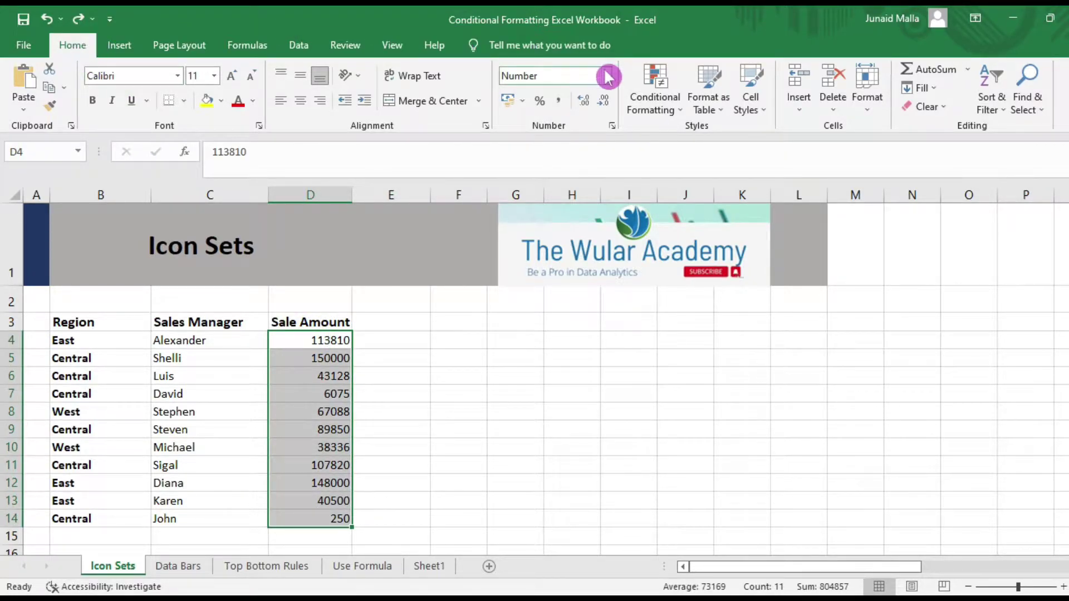
left_click(636, 95)
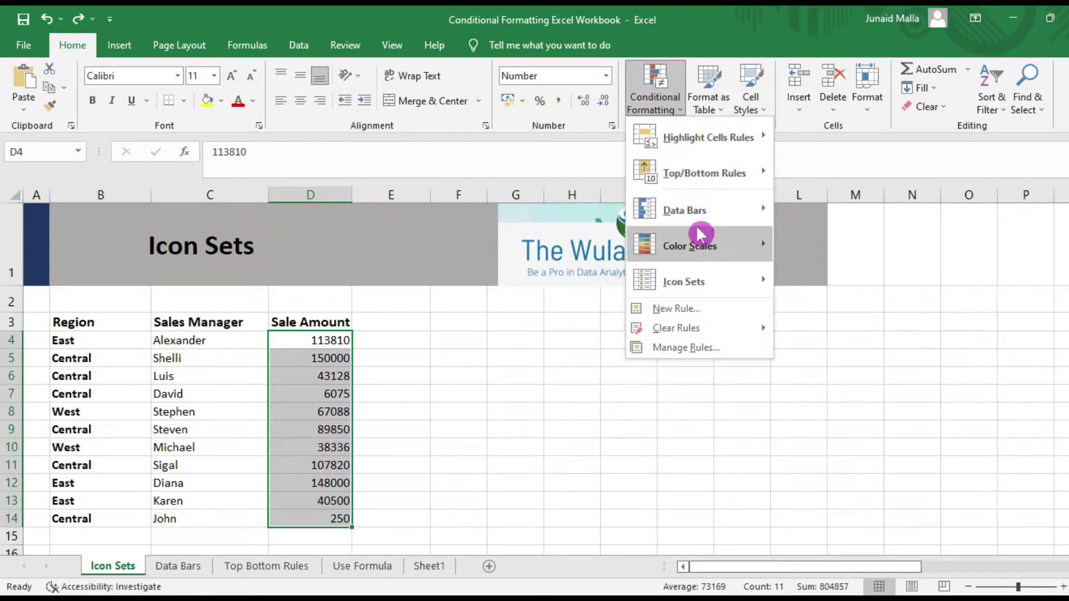
mouse_move(708, 282)
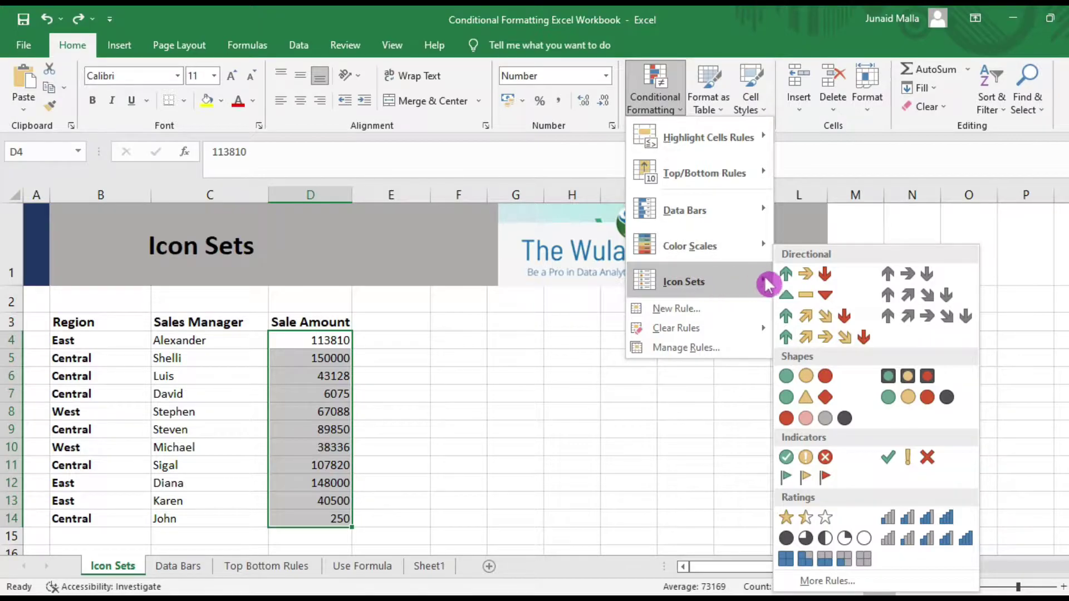
left_click(791, 279)
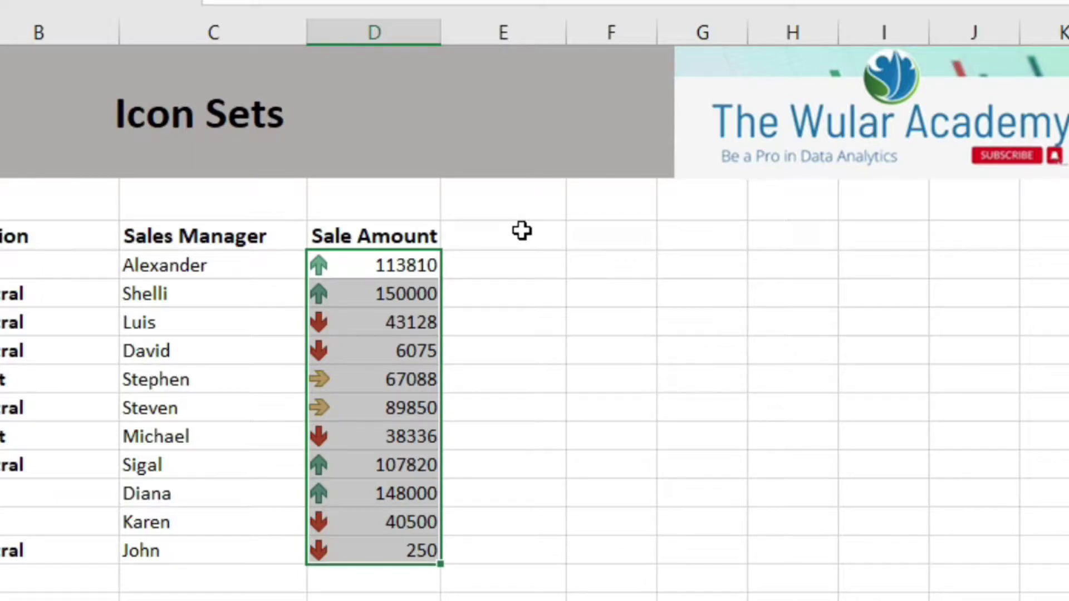
left_click(673, 326)
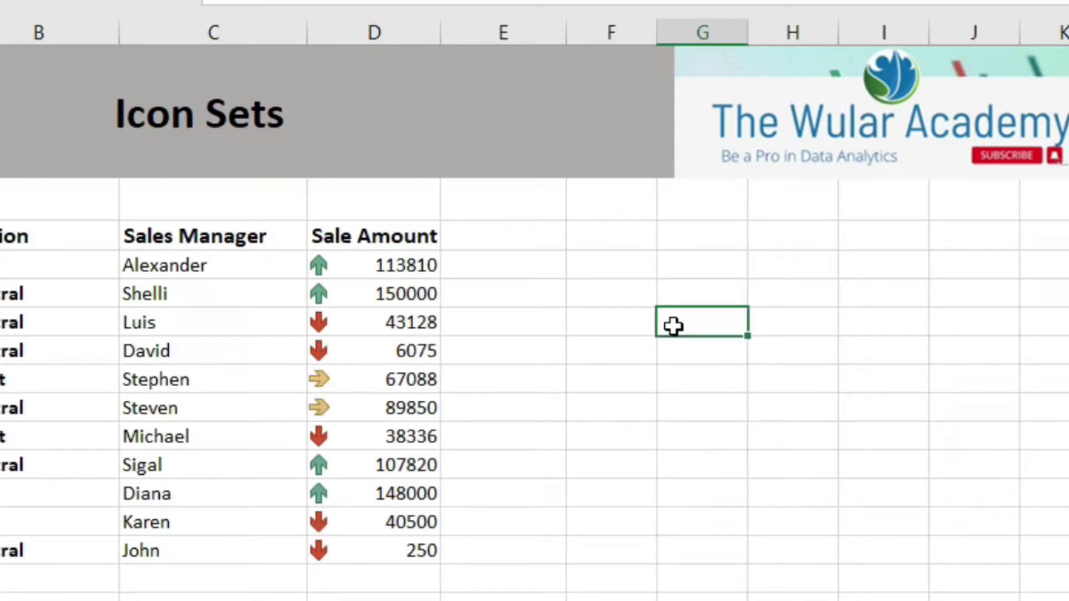
- Start a custom icon rule for the sale amounts in D4:D14, with Icon Sets as the format style
left_click_drag(401, 265, 383, 548)
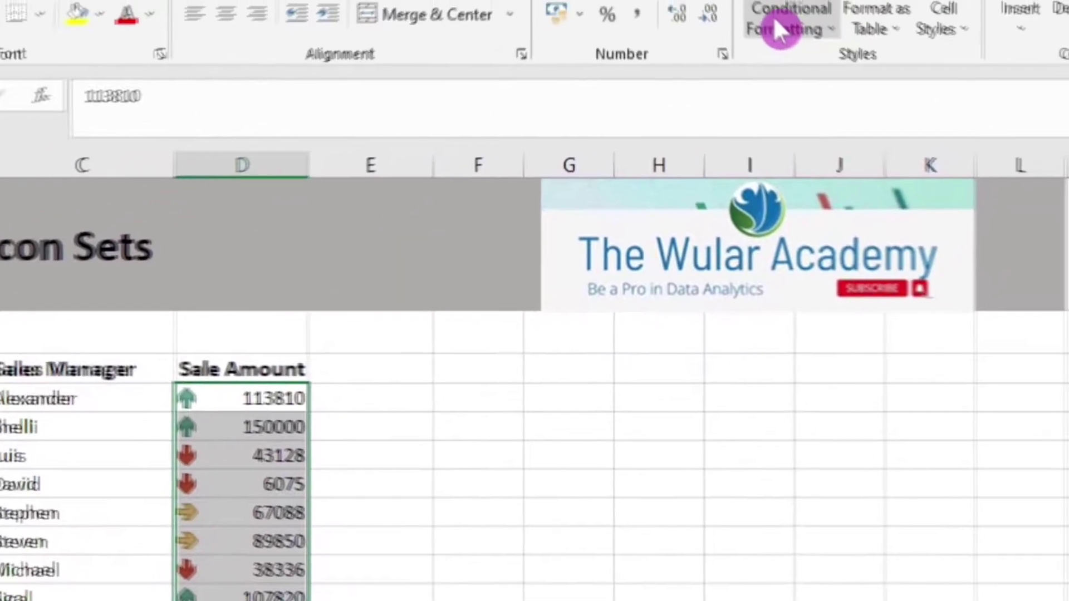
left_click(778, 25)
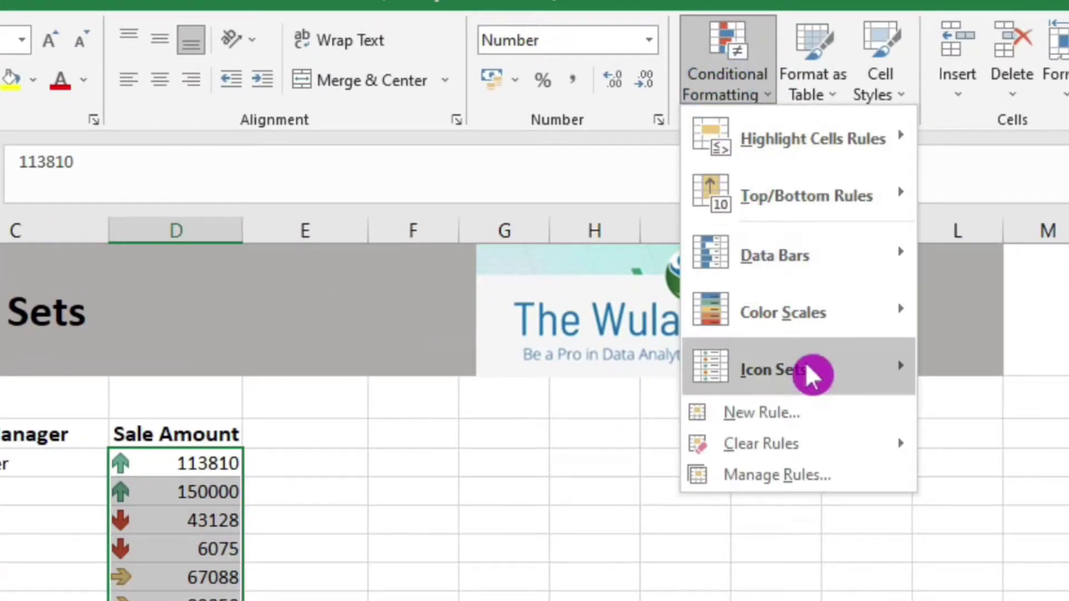
mouse_move(923, 306)
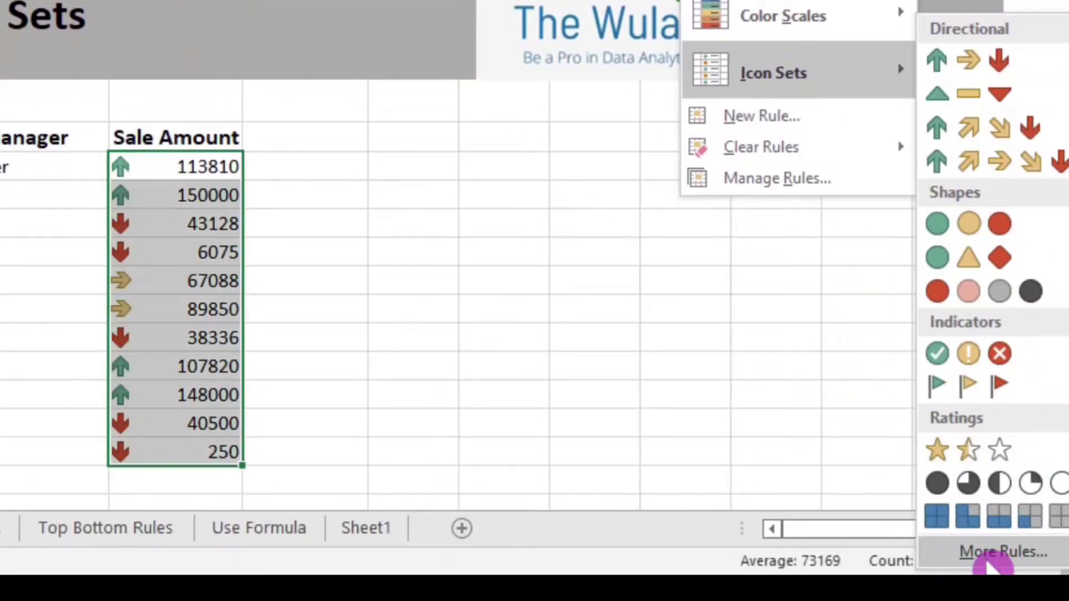
left_click(989, 573)
left_click(266, 112)
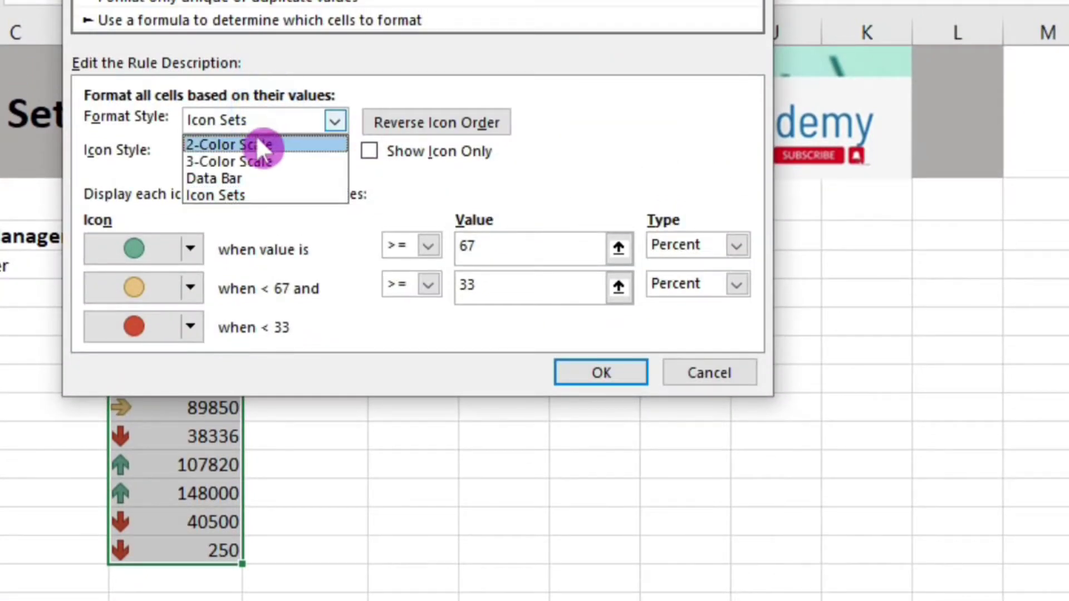
left_click(248, 194)
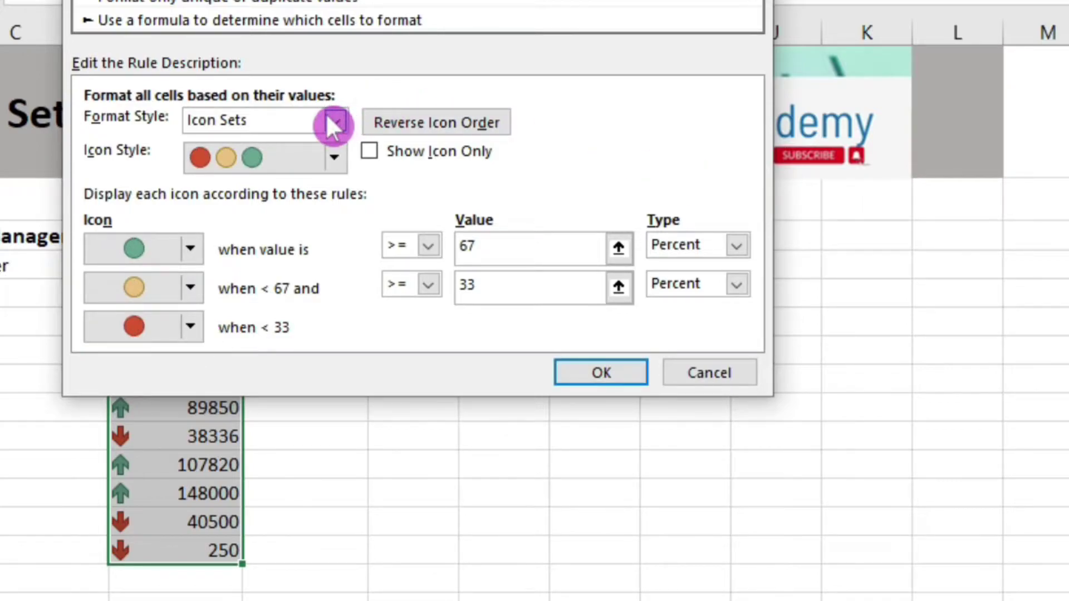
- Set the rule's icon style to the red diamond, yellow triangle and green circle set
left_click(326, 115)
left_click(327, 115)
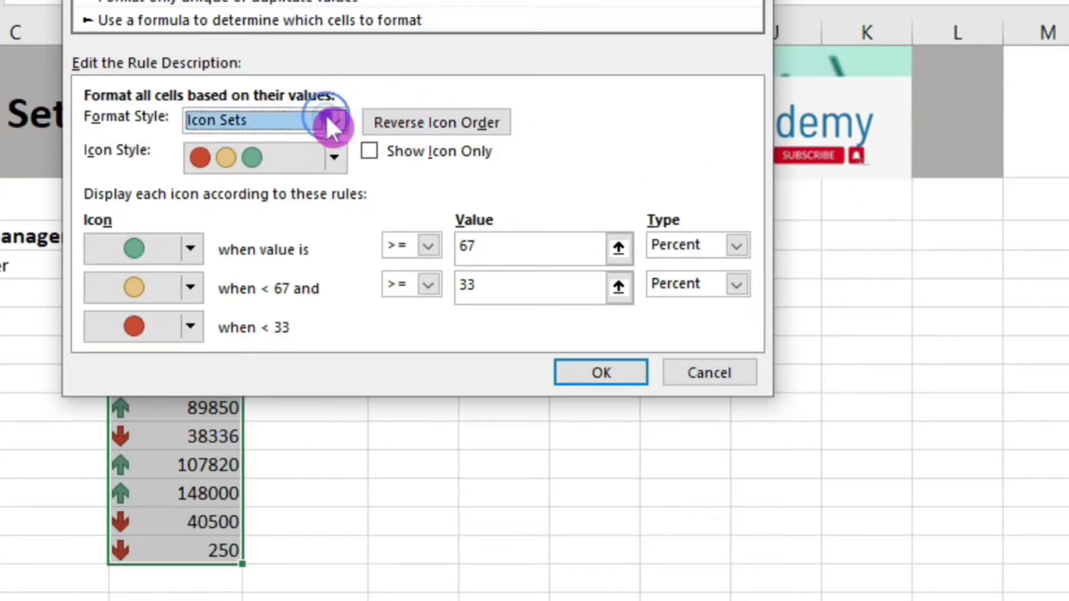
left_click(336, 158)
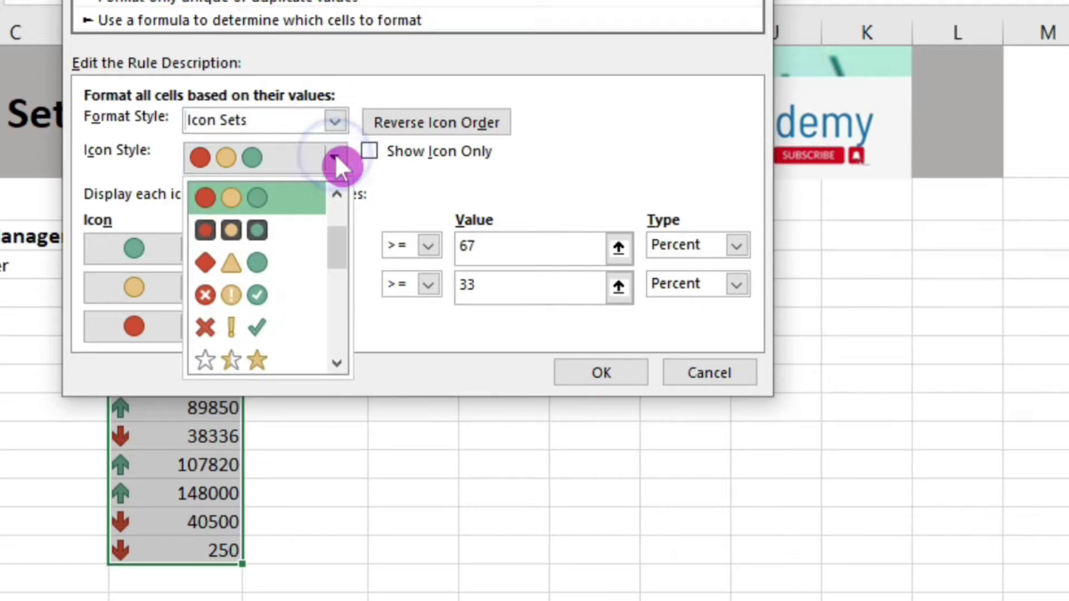
left_click(286, 261)
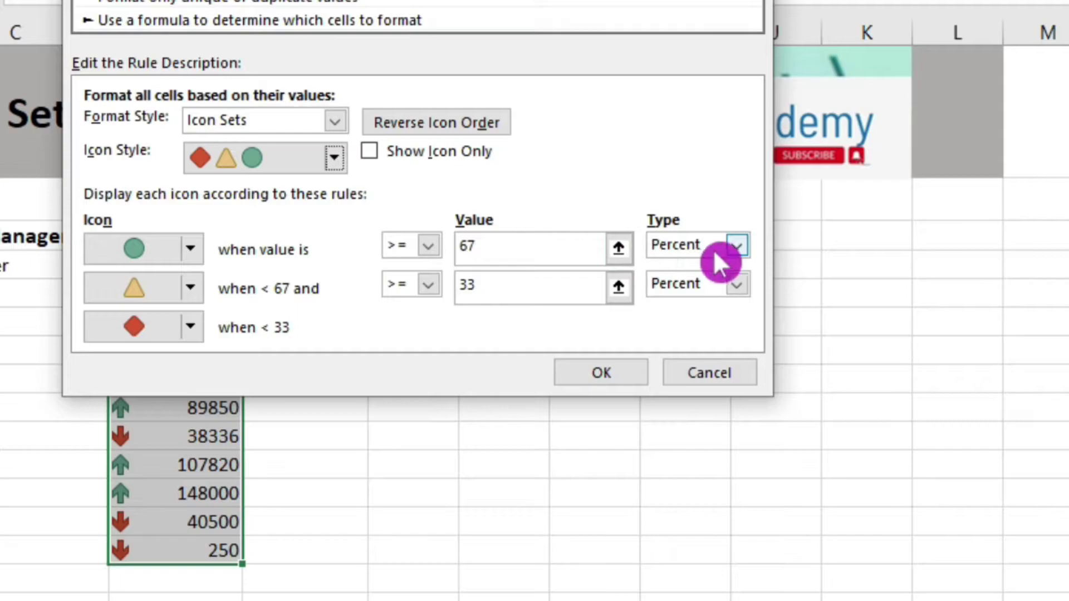
- Set the first icon's threshold to the number 100000 and change its icon to a green up arrow
left_click(696, 251)
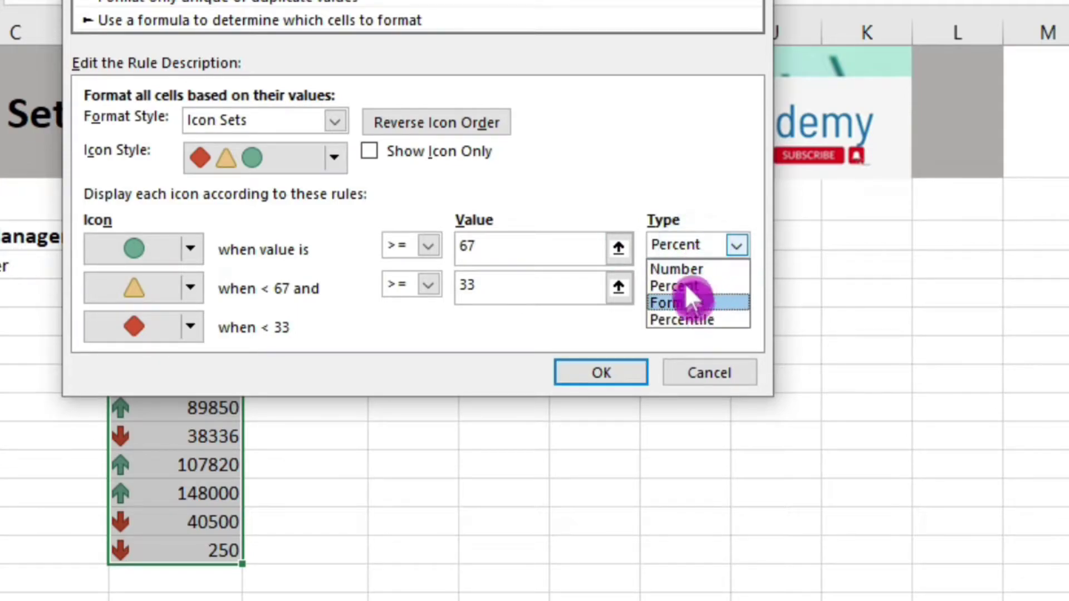
left_click(683, 271)
left_click_drag(508, 246, 449, 252)
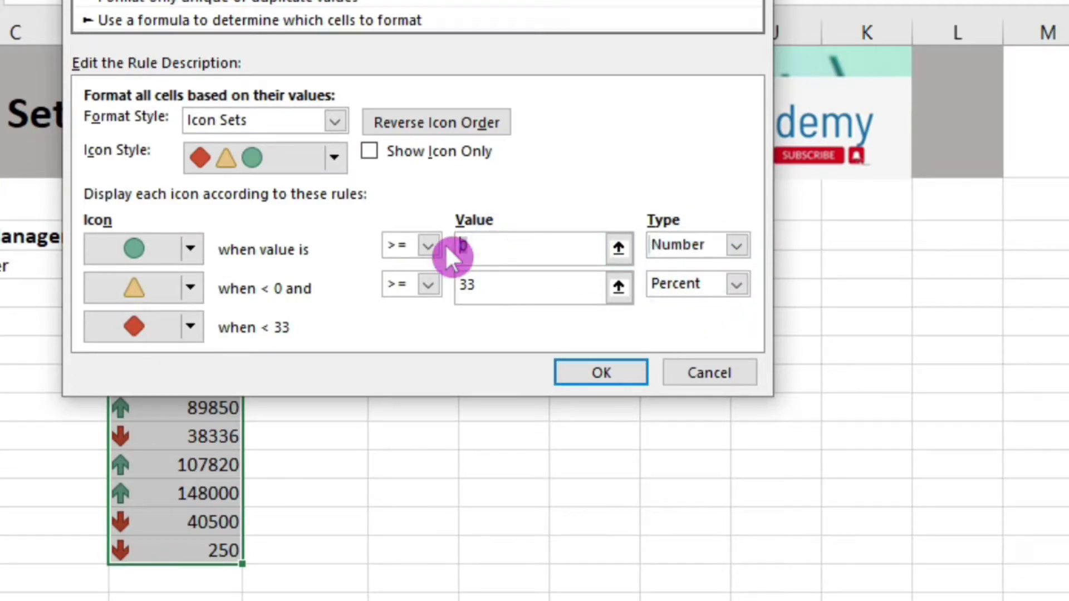
type("100000")
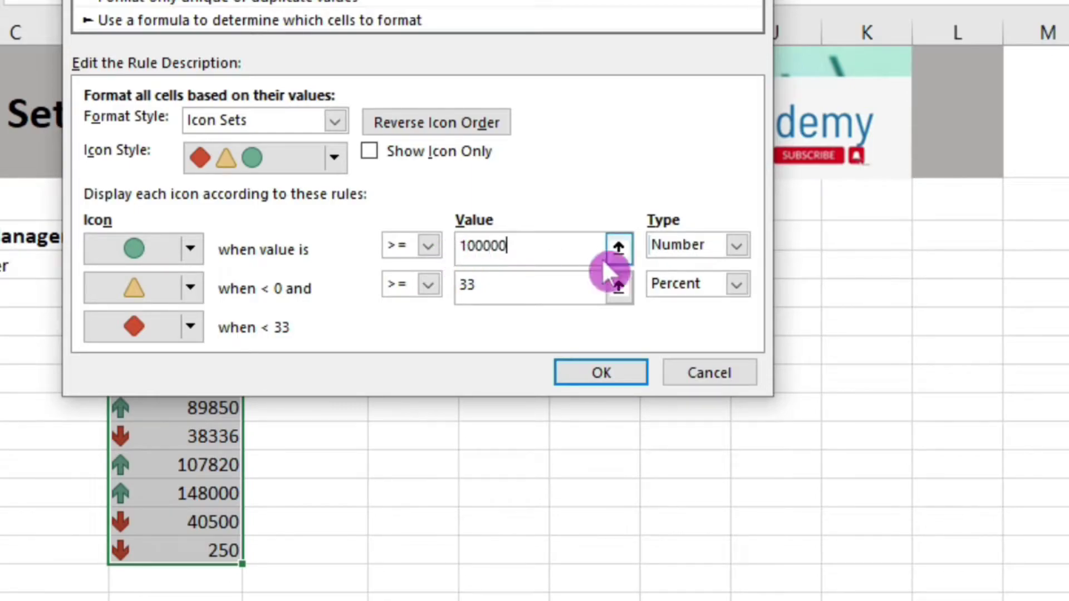
left_click(192, 248)
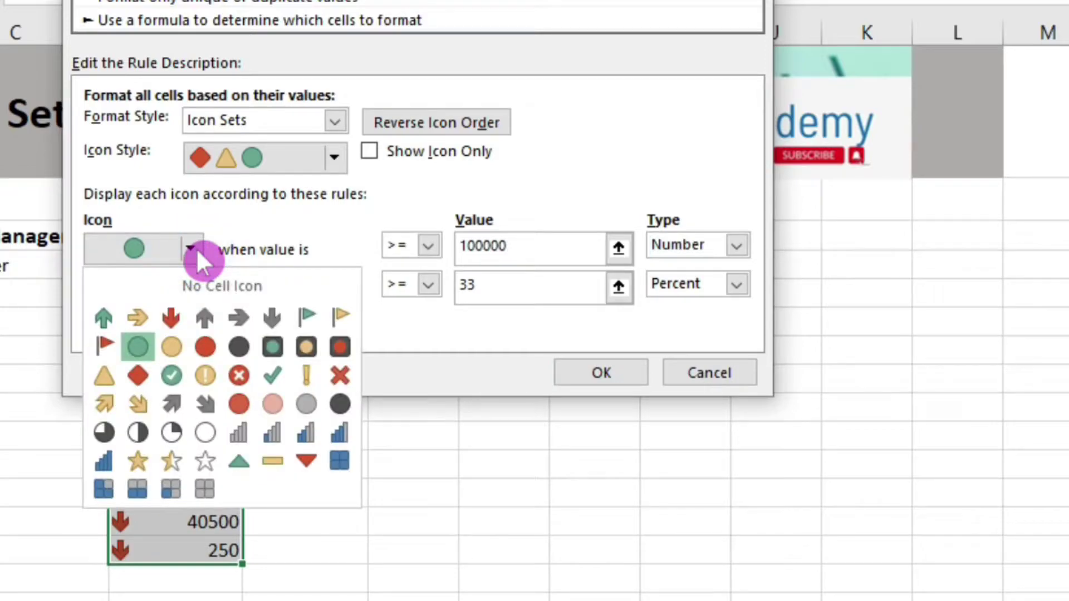
left_click(105, 316)
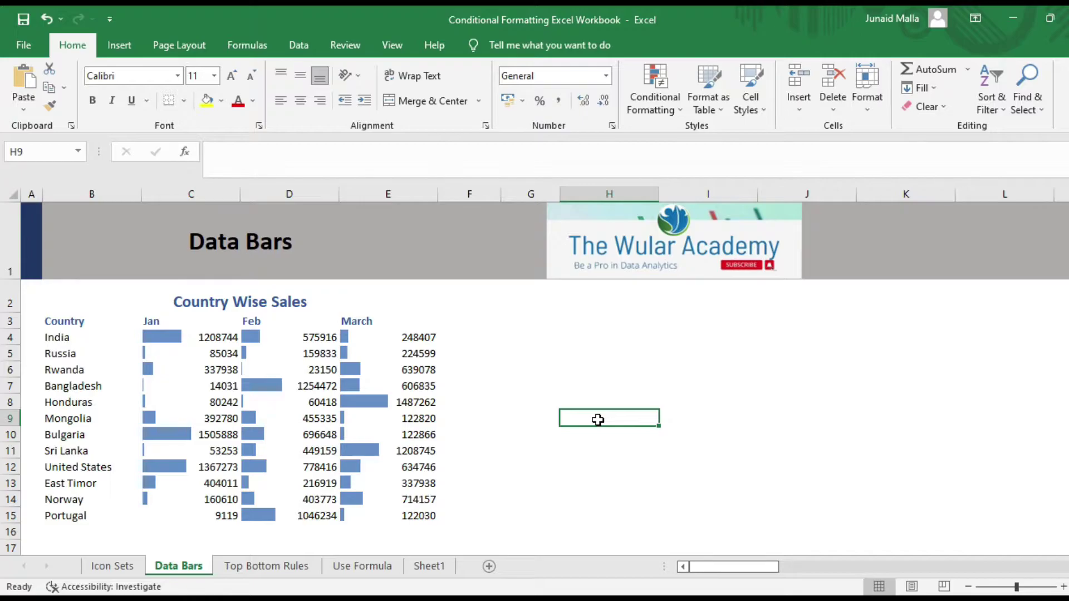
- Clear the conditional formatting rules from the country sales table, B4:E15, on the Data Bars sheet
left_click(530, 385)
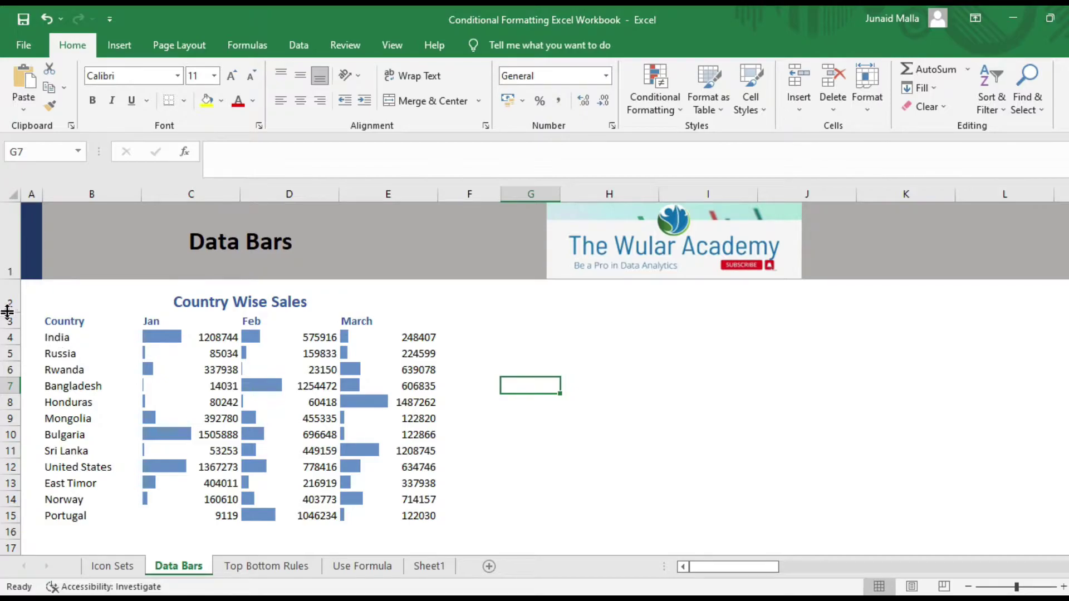
left_click_drag(76, 338, 398, 522)
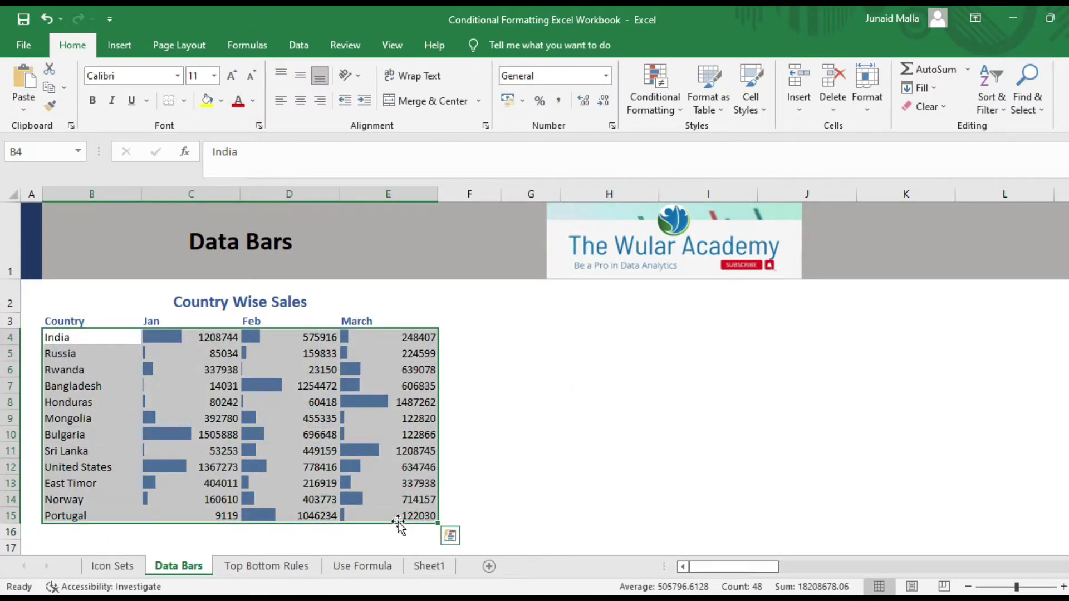
left_click(650, 96)
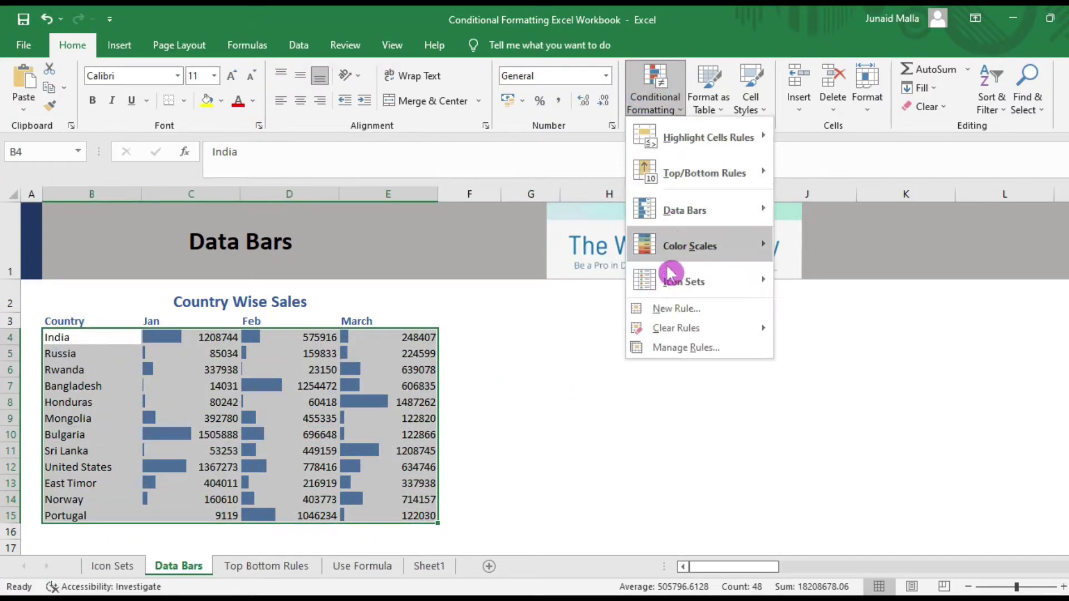
mouse_move(676, 330)
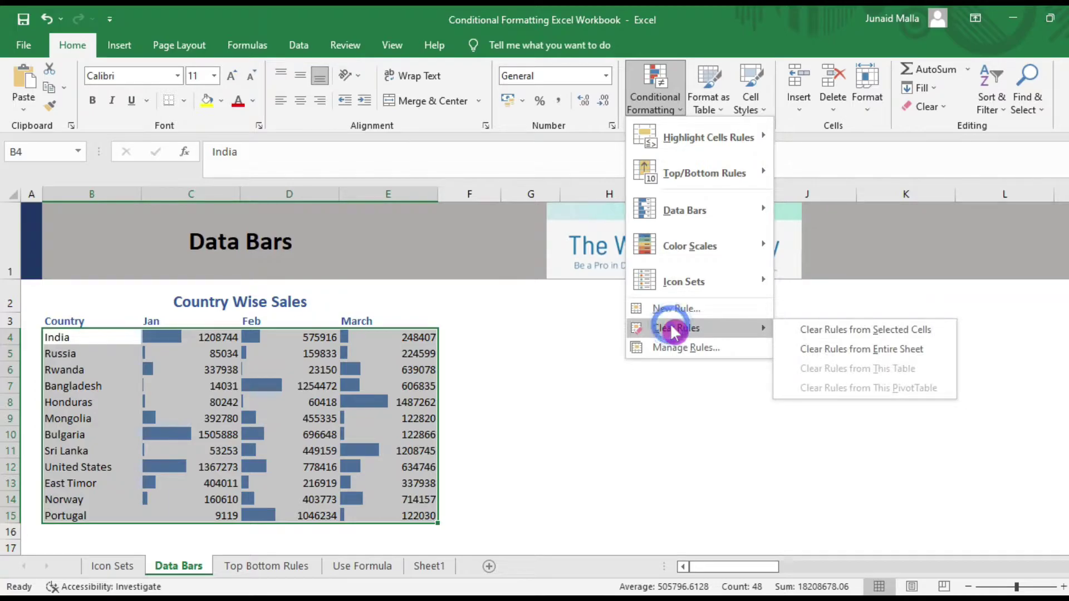
left_click(832, 331)
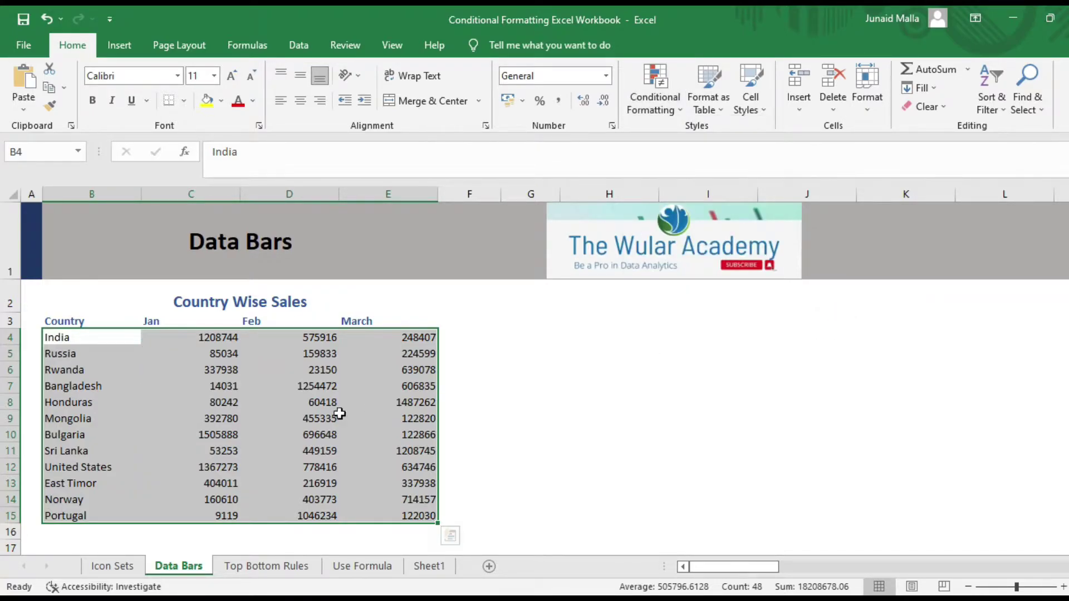
left_click(320, 417)
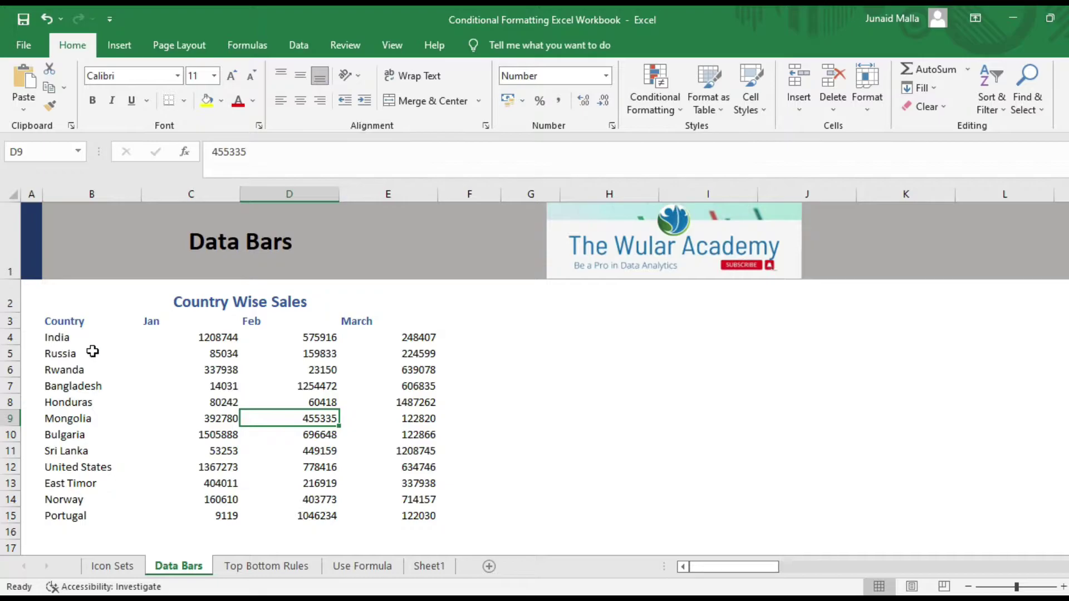
- Apply blue solid-fill data bars to the country sales range B4:E15
left_click_drag(60, 337, 384, 515)
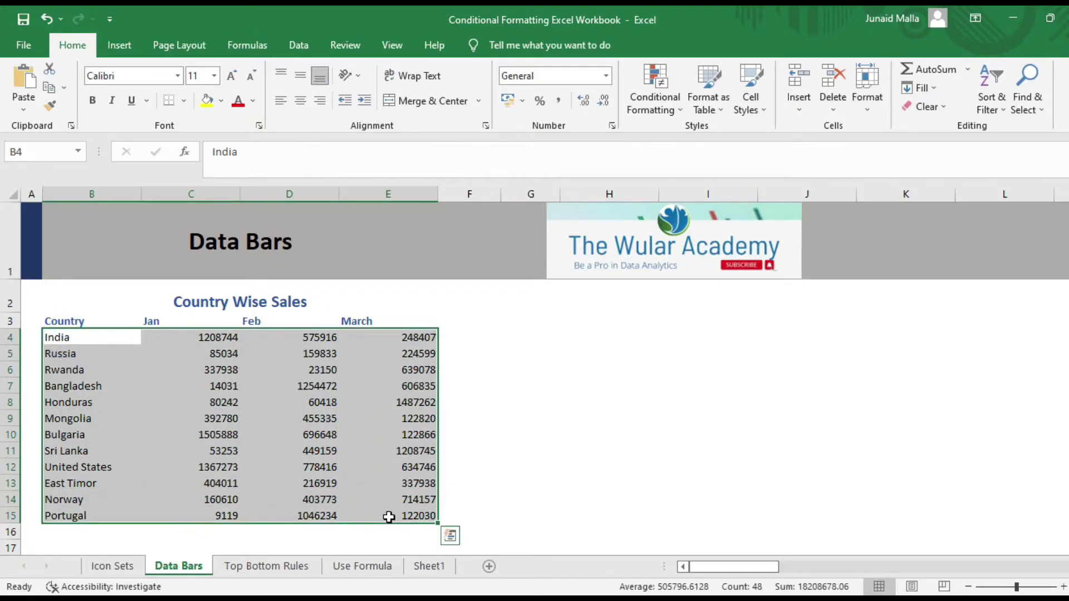
left_click(657, 100)
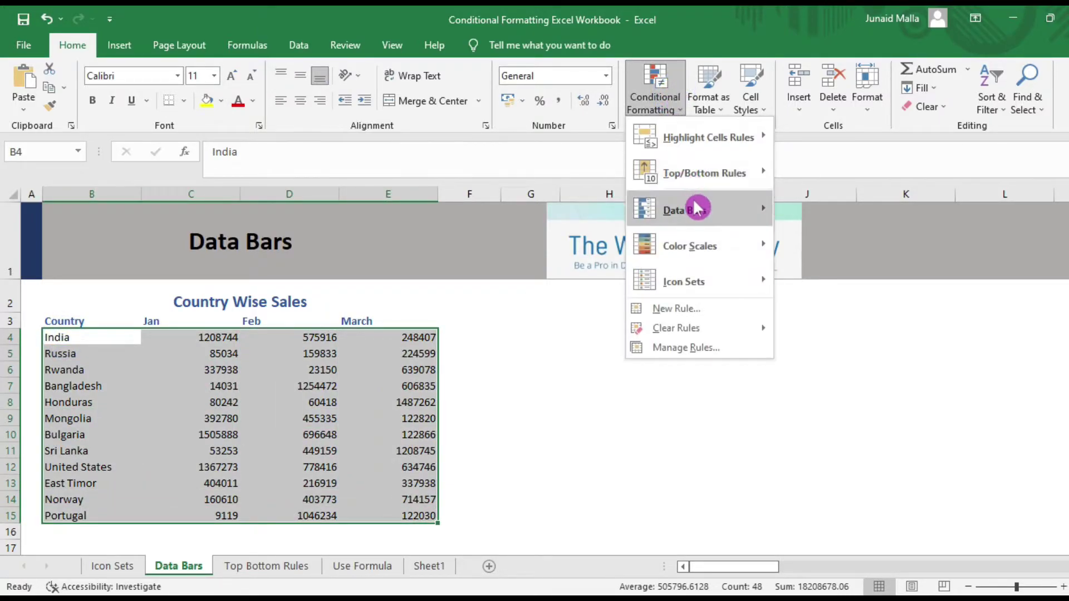
mouse_move(759, 208)
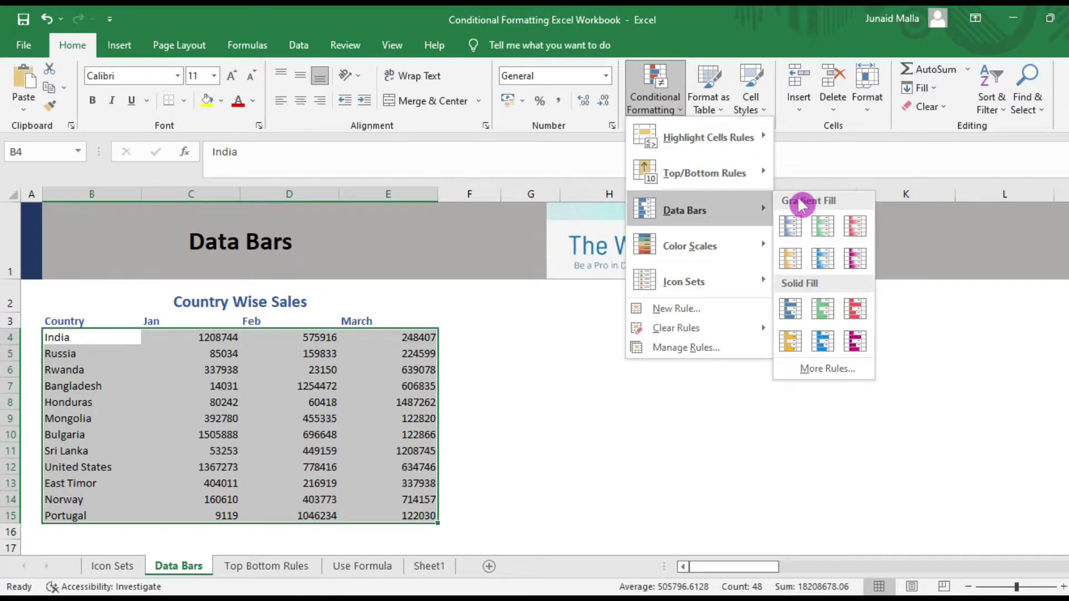
left_click(794, 311)
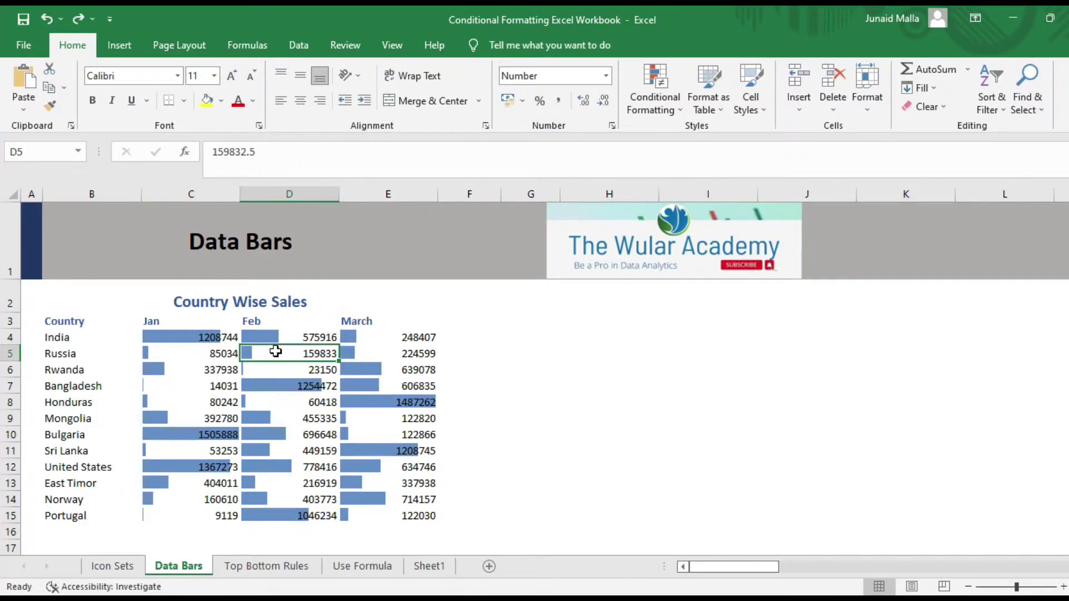
- Start a custom data bar rule for the country sales table B4:E15 with its minimum set to the number 0
left_click_drag(67, 336, 397, 515)
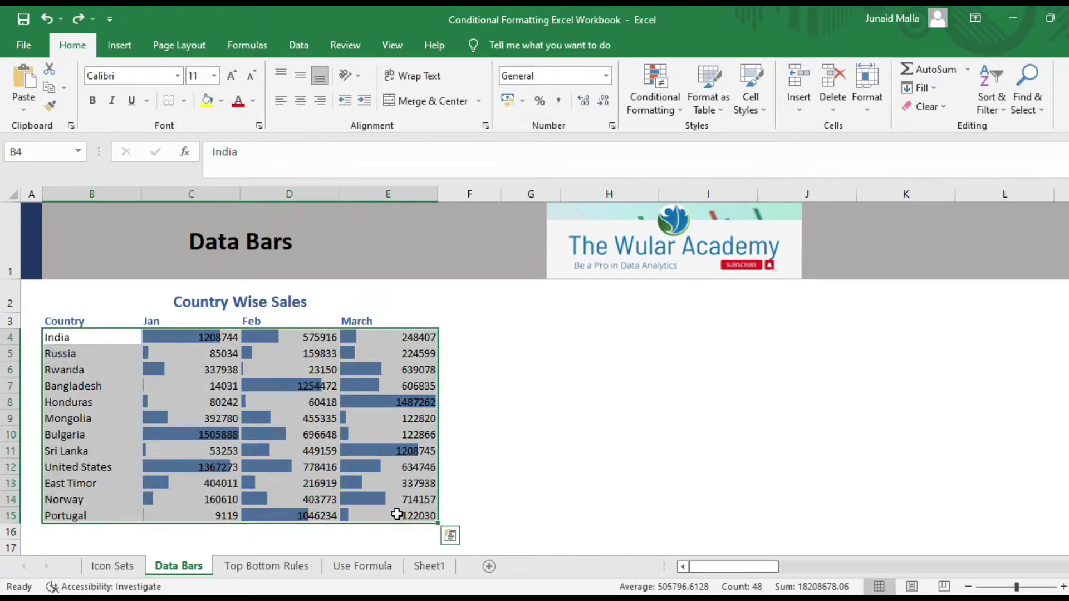
left_click(667, 100)
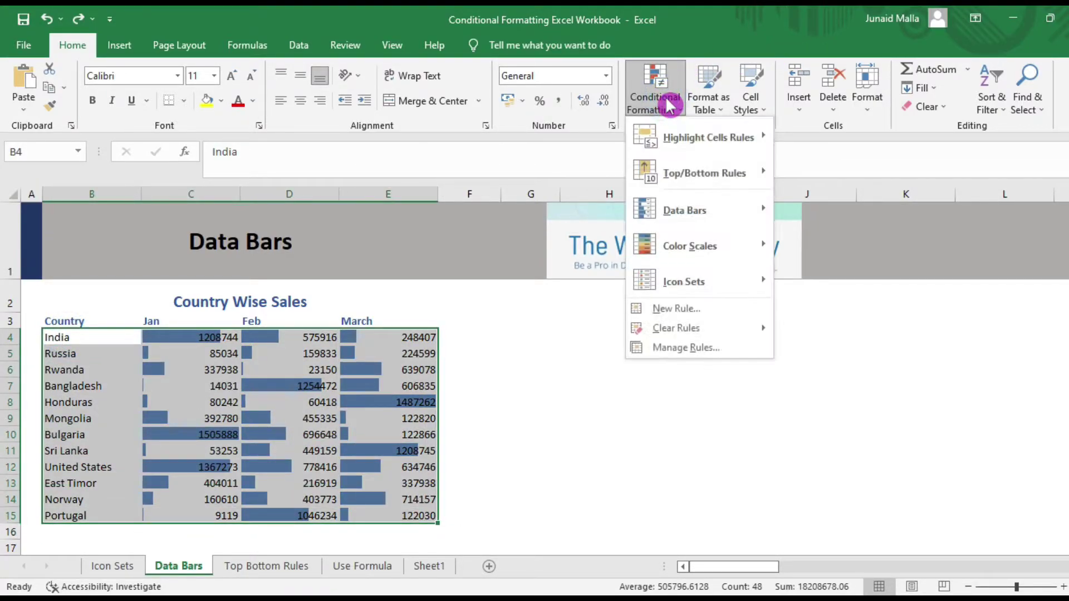
mouse_move(721, 212)
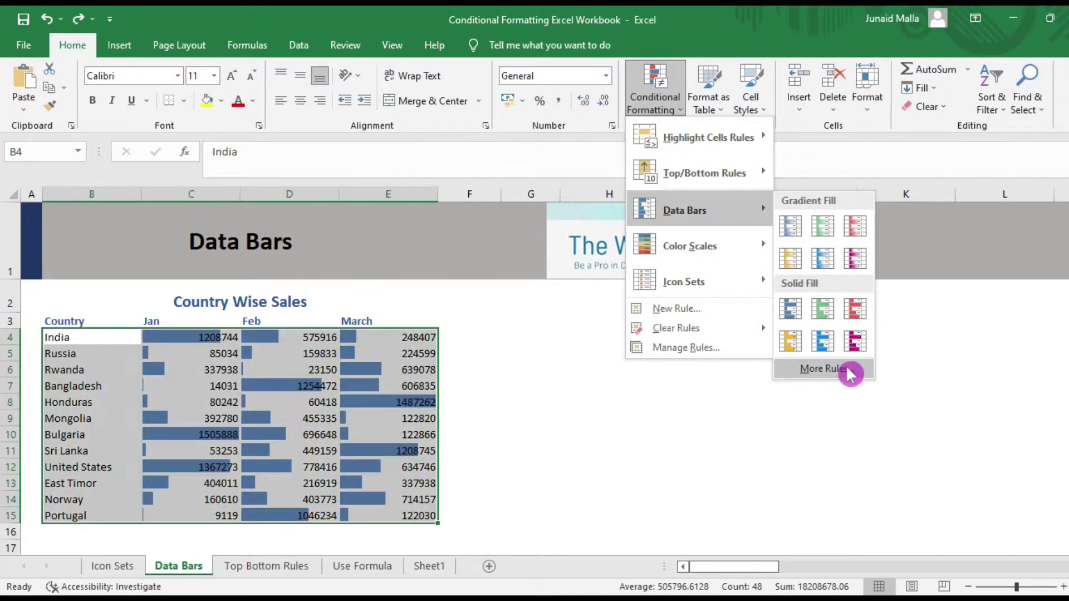
left_click(850, 372)
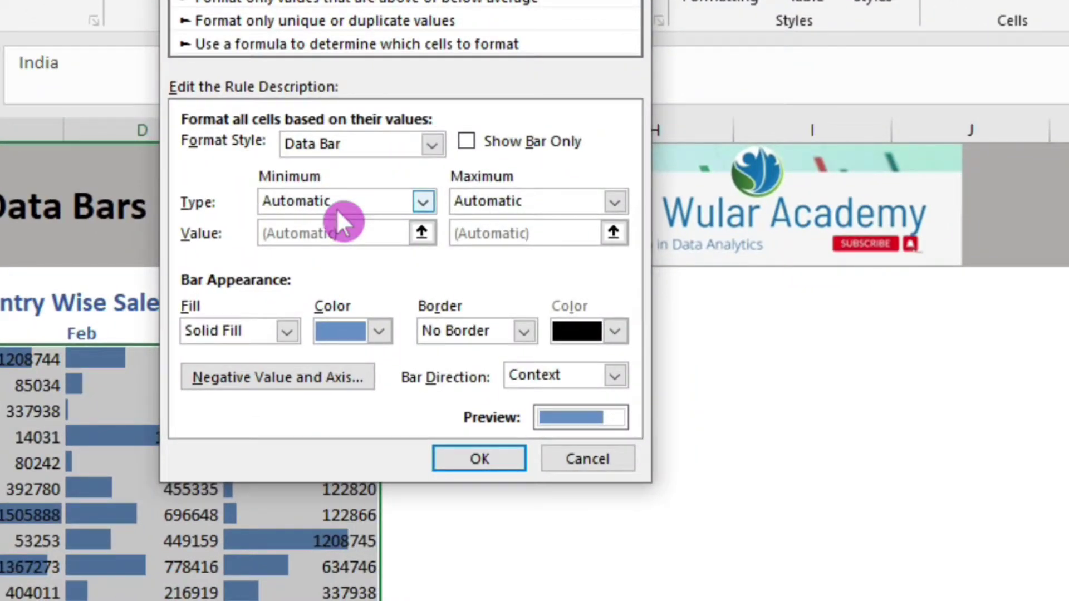
left_click(337, 210)
left_click(336, 208)
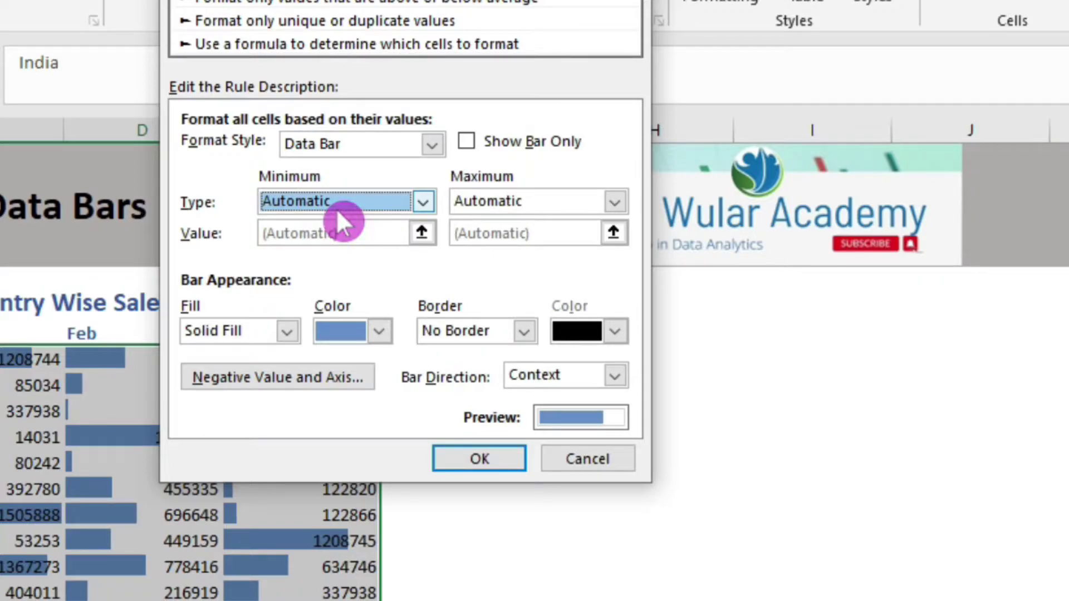
left_click(336, 208)
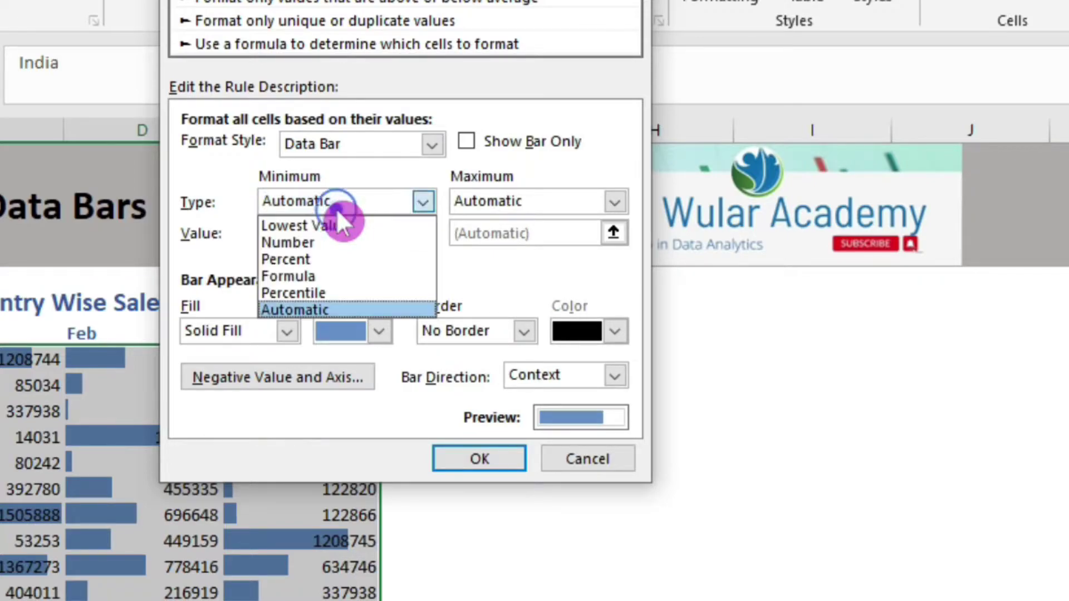
left_click(310, 247)
left_click_drag(279, 234, 258, 235)
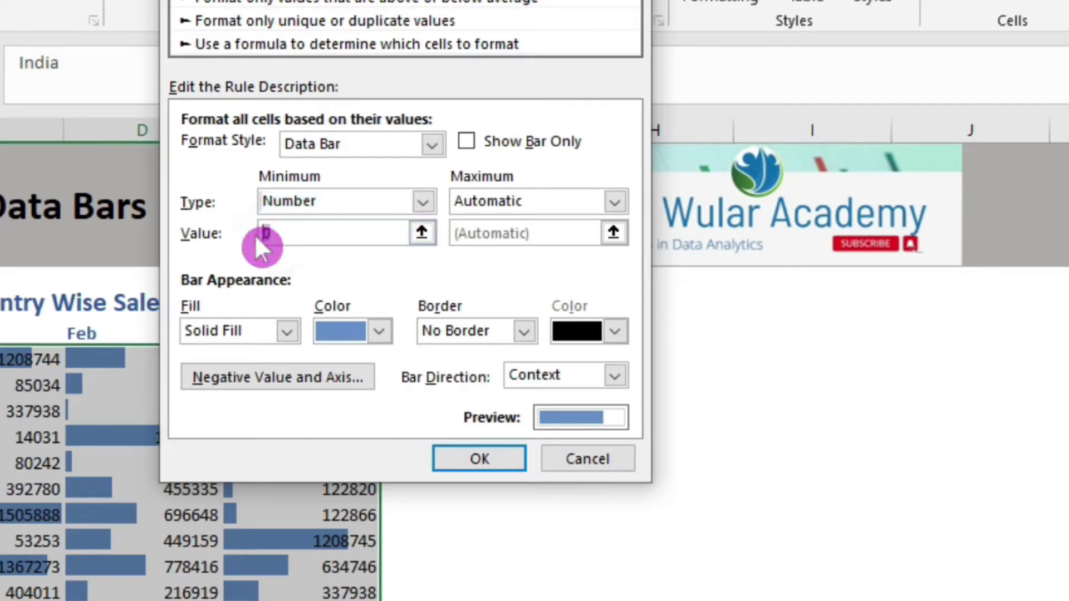
type("0")
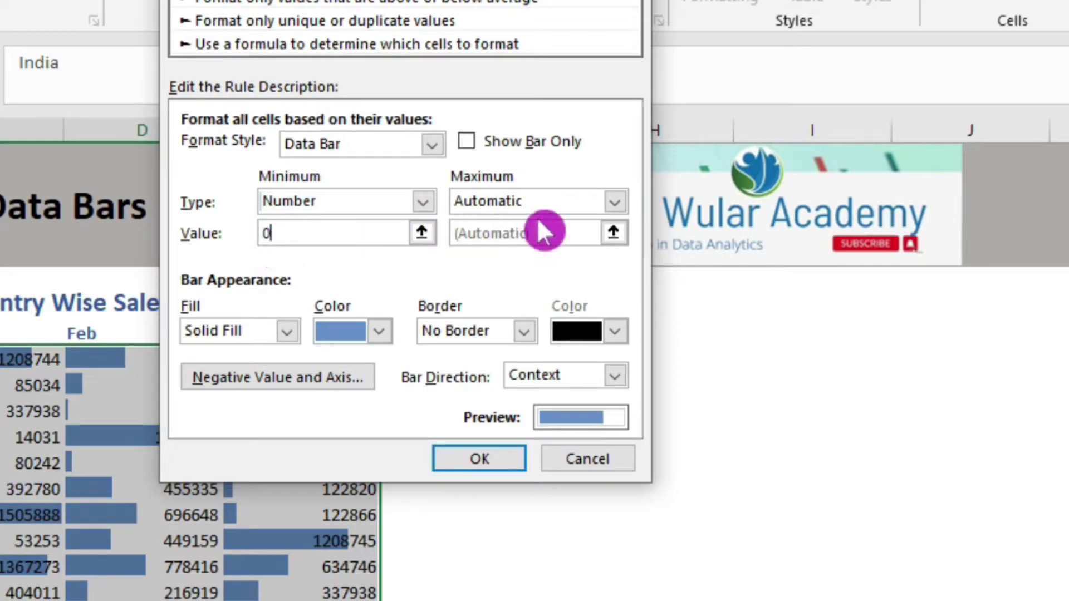
- Set the data bar rule's maximum to the number 2000000 and apply the rule
left_click(505, 206)
left_click(506, 206)
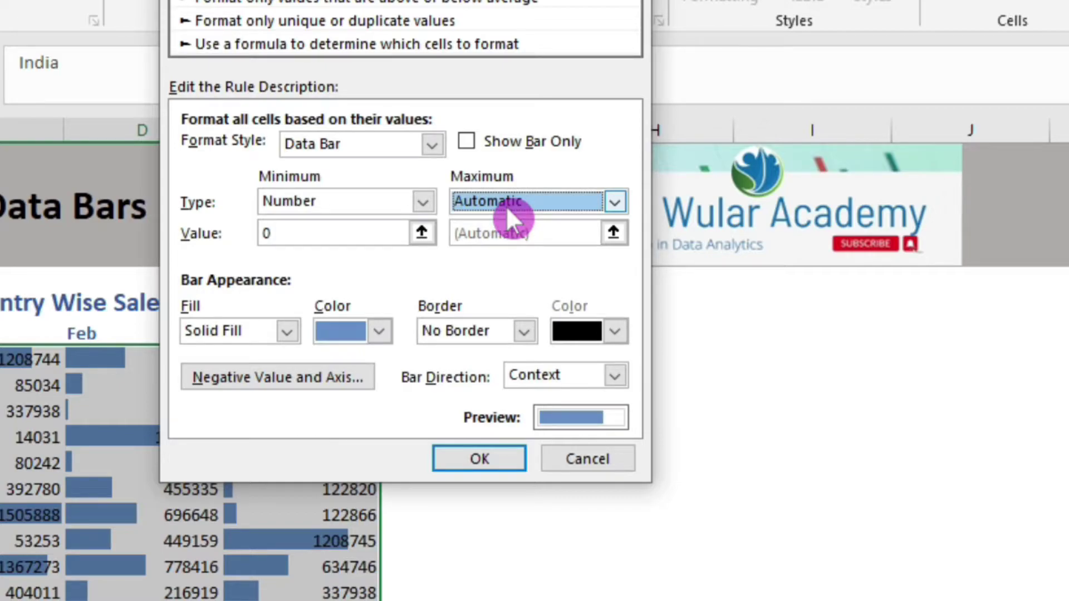
left_click(506, 206)
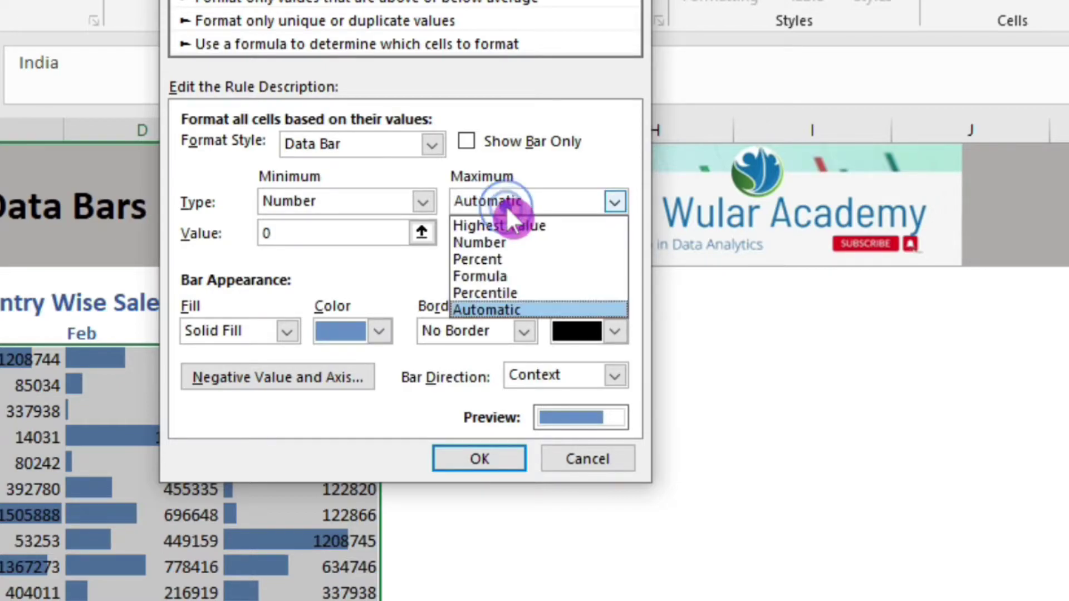
left_click(505, 237)
left_click(477, 235)
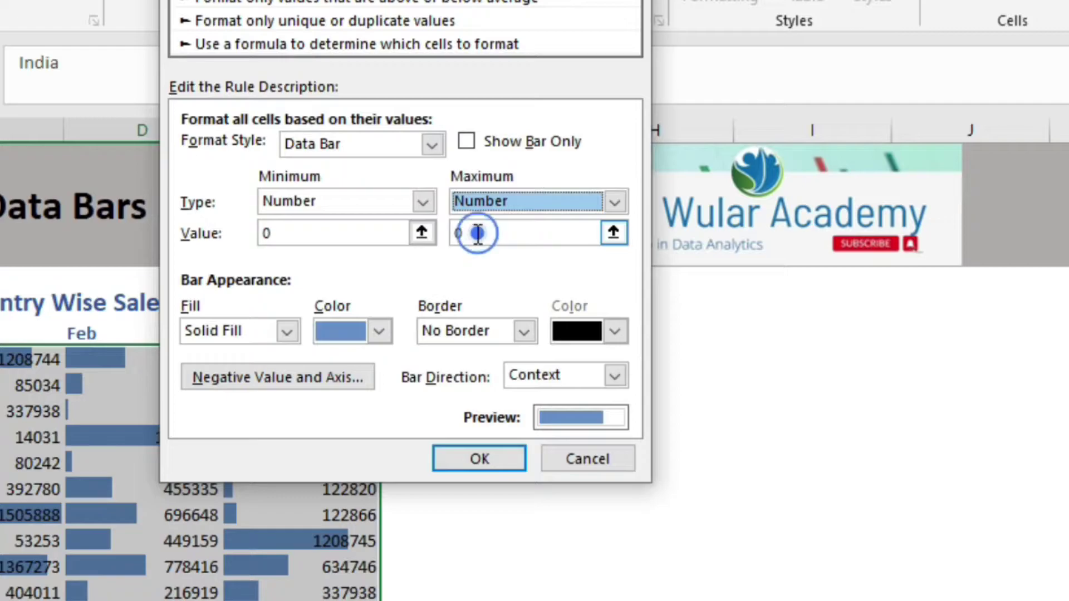
left_click_drag(454, 231, 478, 233)
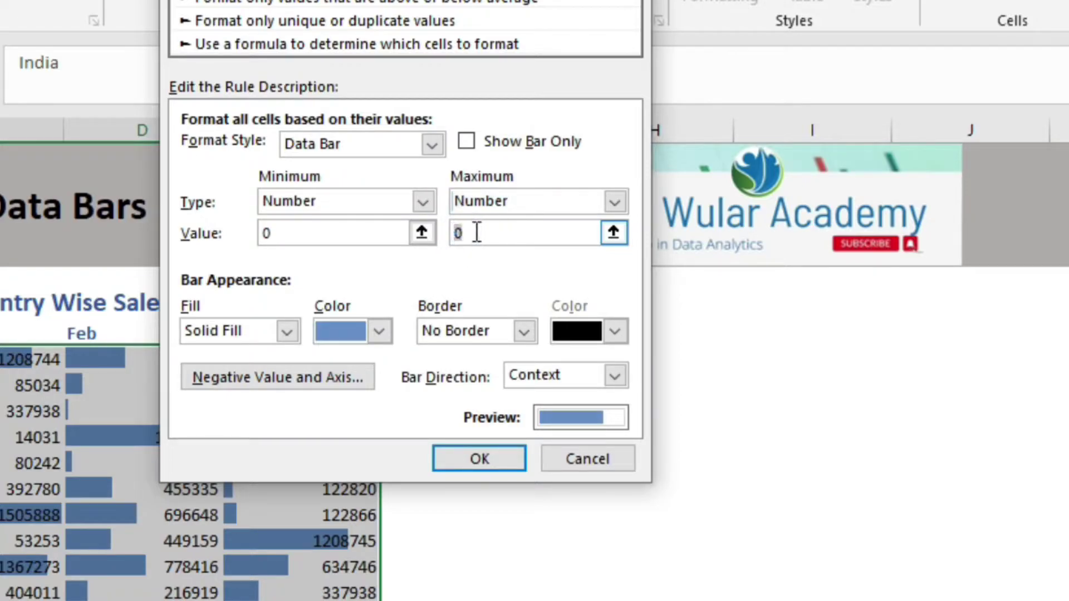
type("2000000")
left_click(468, 455)
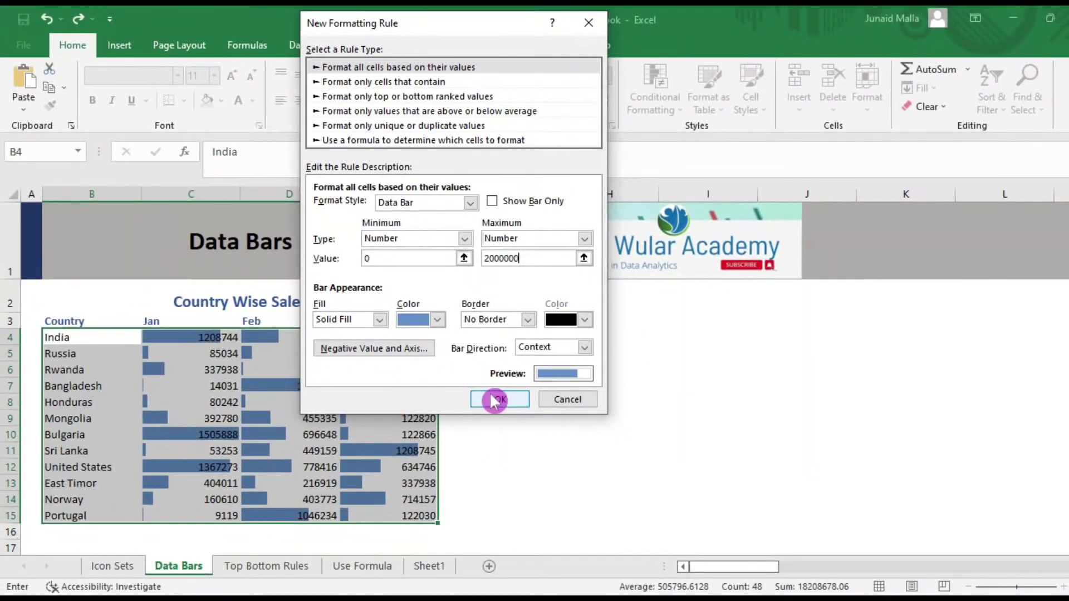
left_click(494, 400)
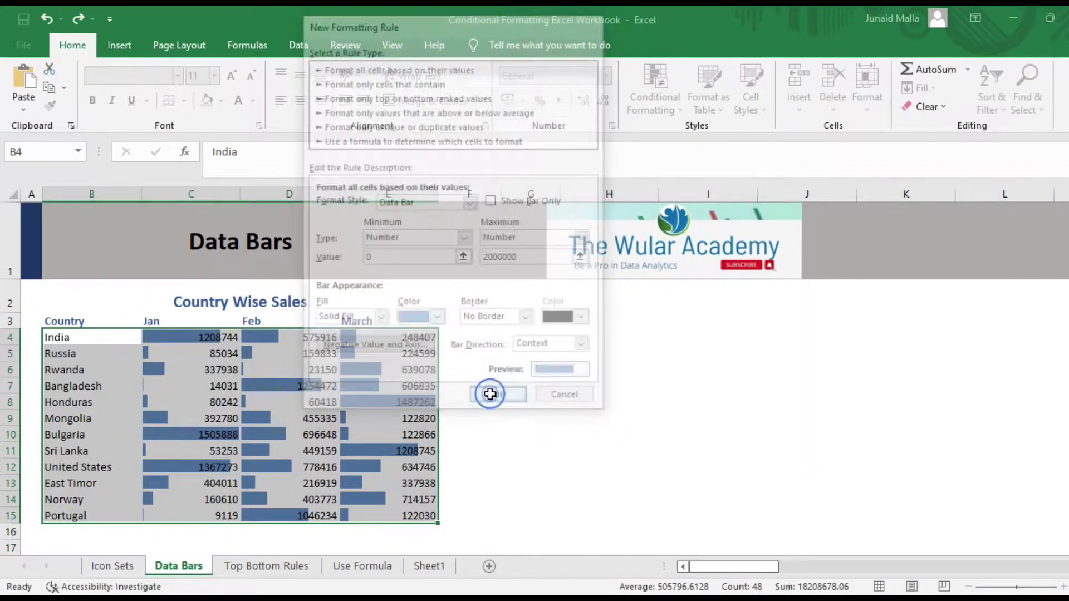
left_click(334, 386)
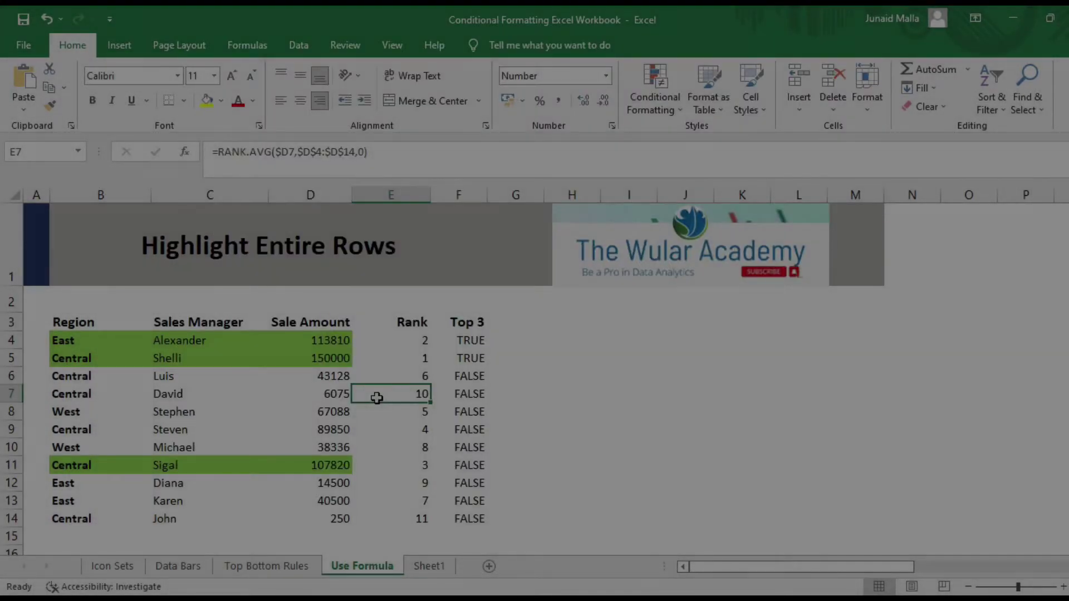
- Clear the conditional formatting rules from the sales manager table, B4:D14, on the Use Formula sheet
left_click(584, 399)
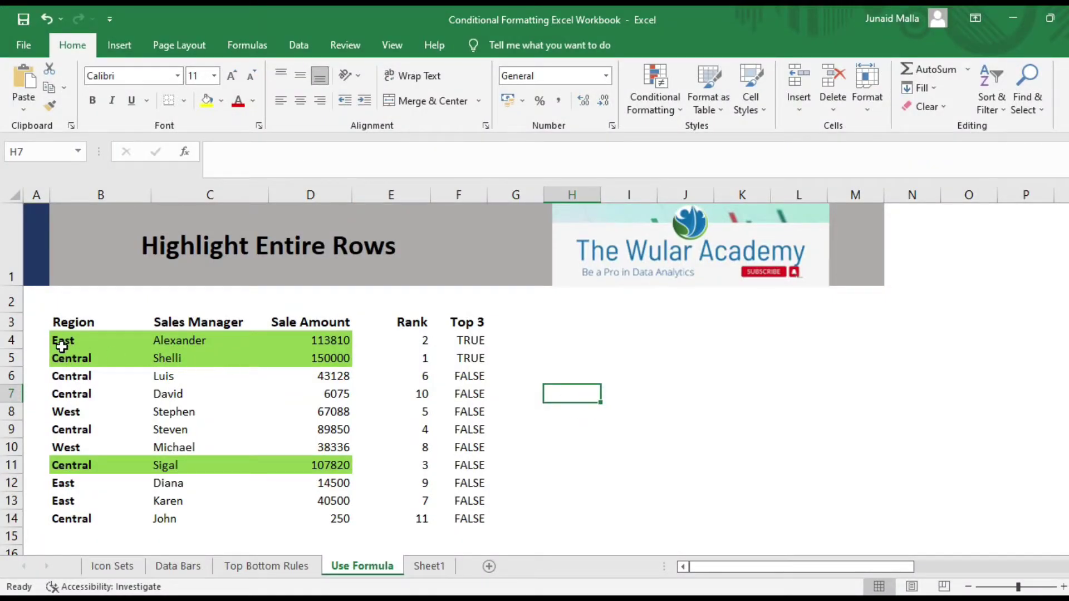
left_click_drag(62, 346, 301, 515)
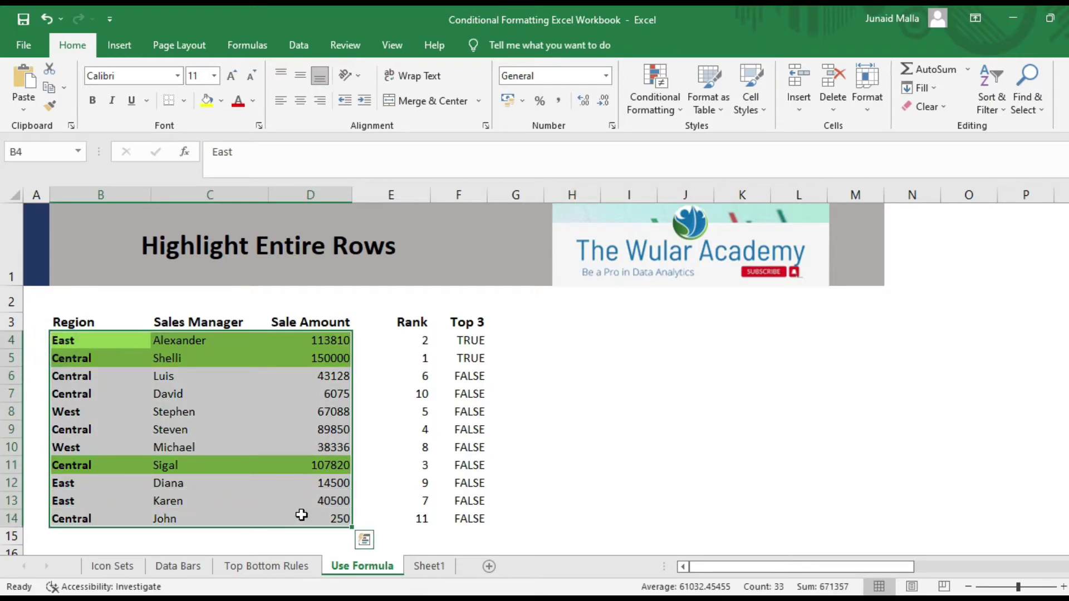
left_click(651, 107)
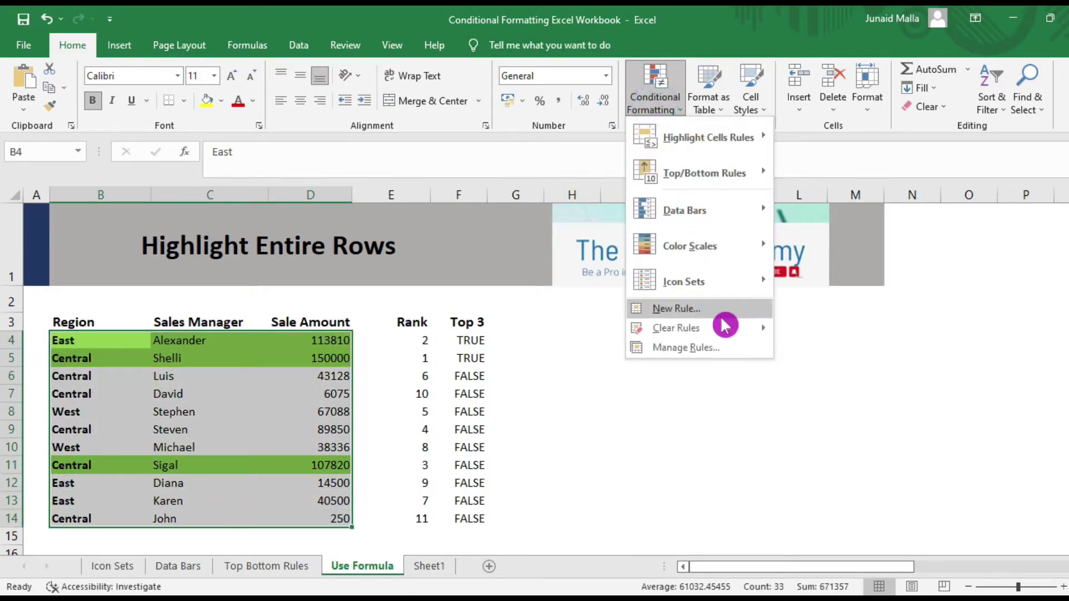
mouse_move(706, 326)
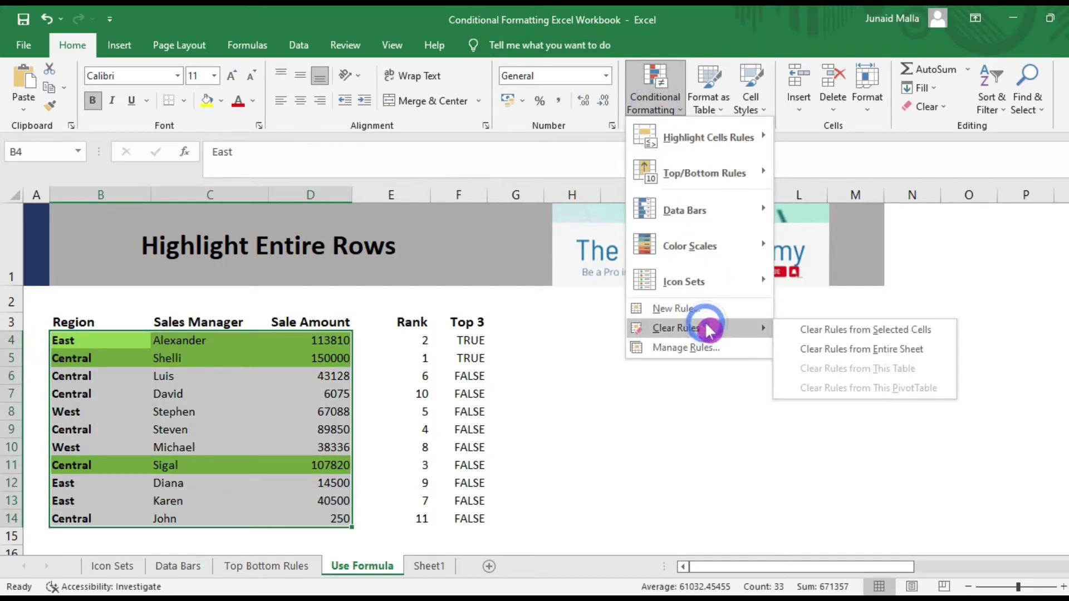
left_click(849, 330)
left_click(311, 429)
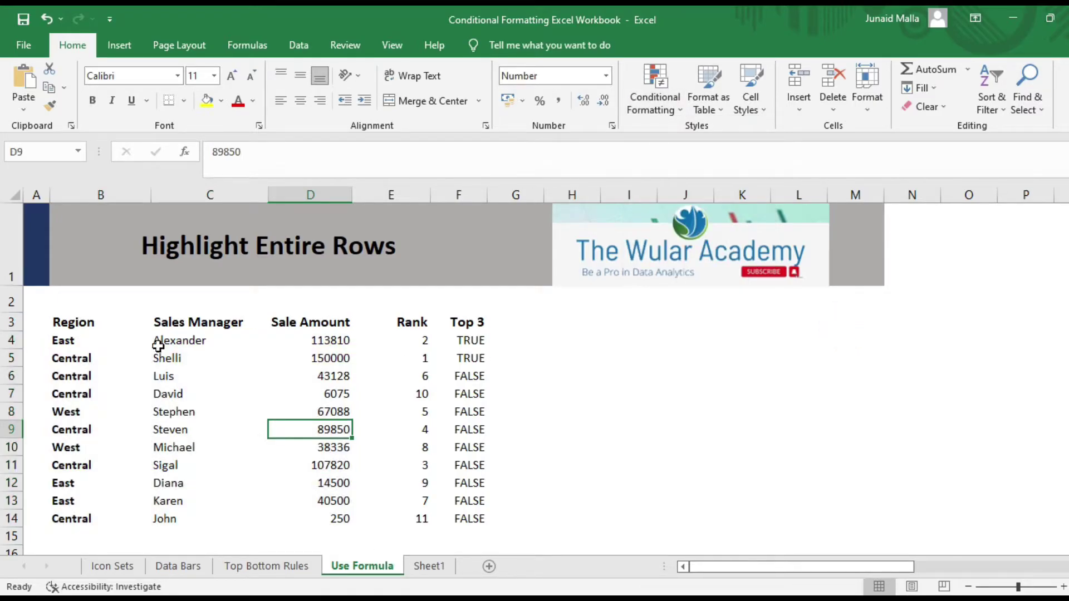
- Examine the formula-based rule type for B4:D14 and its Number, Font, Border and Fill format options without creating a rule
left_click_drag(67, 341, 306, 520)
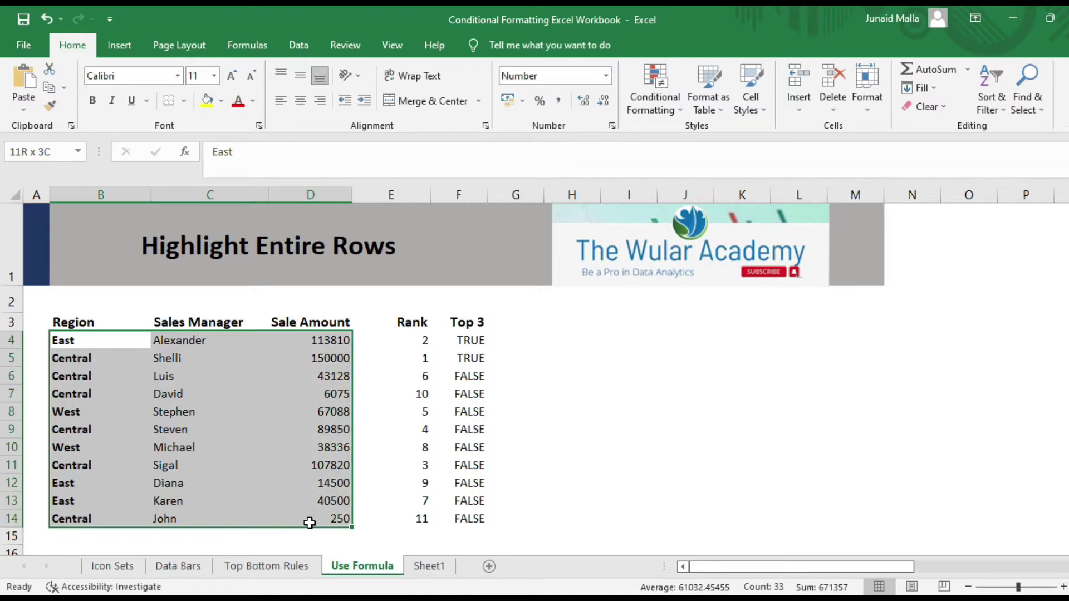
left_click(672, 103)
left_click(680, 308)
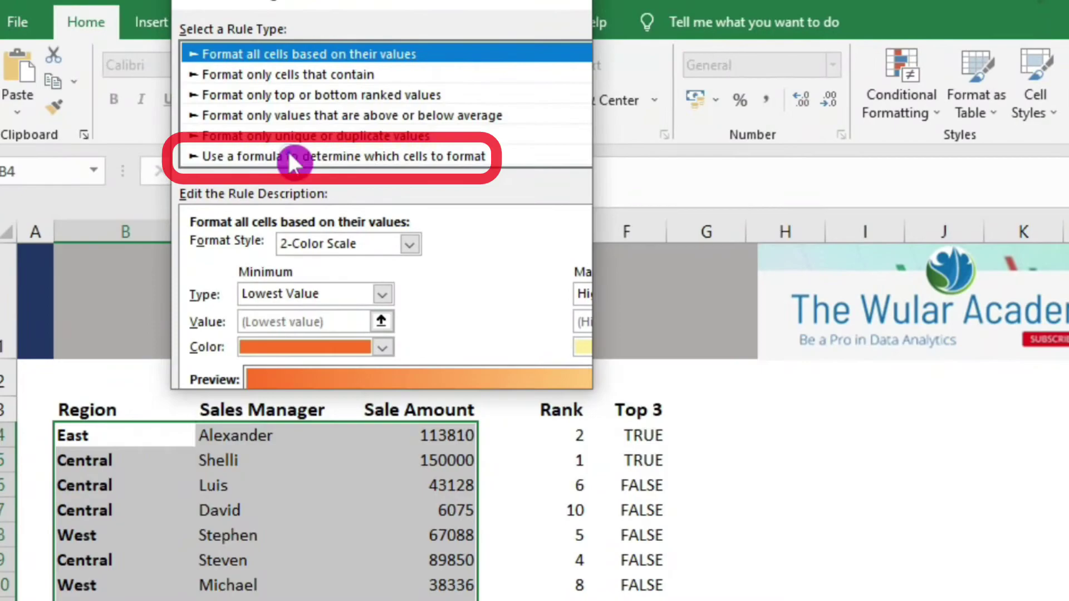
left_click(245, 147)
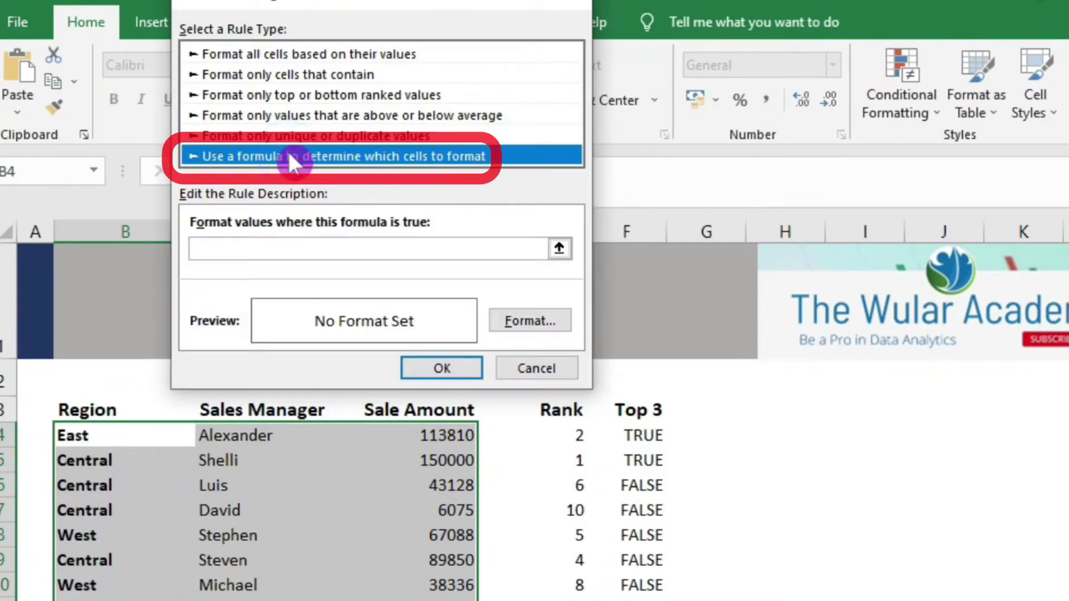
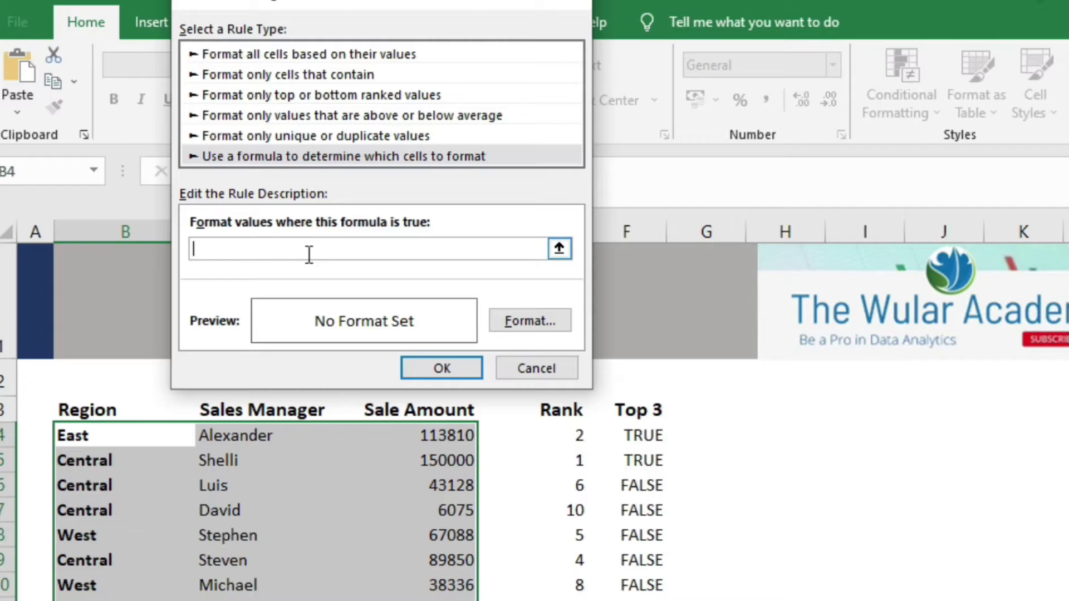
left_click(504, 323)
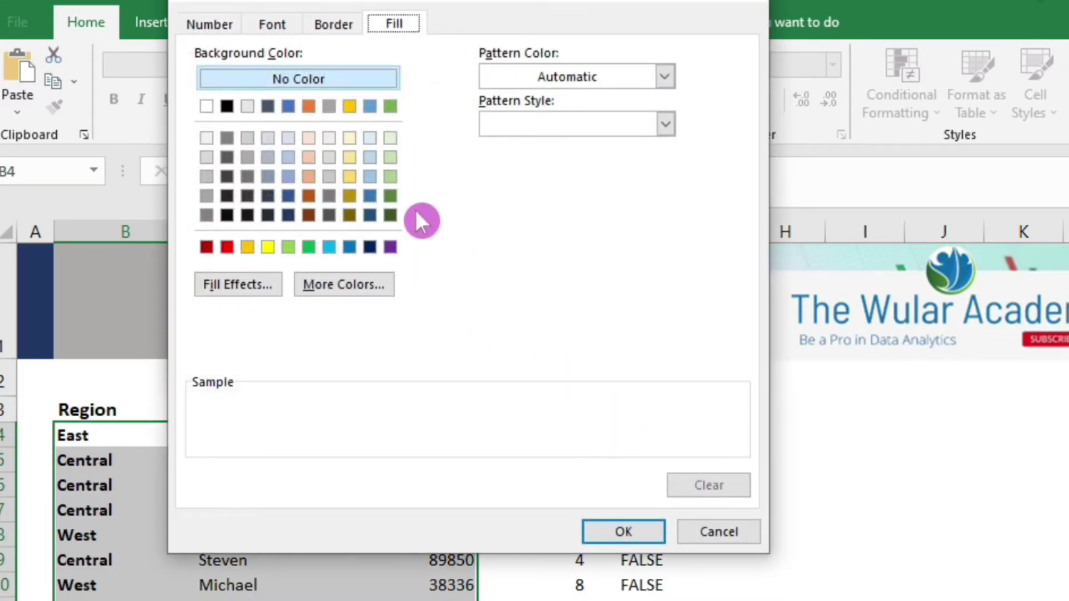
left_click(201, 33)
left_click(273, 28)
left_click(334, 25)
left_click(394, 26)
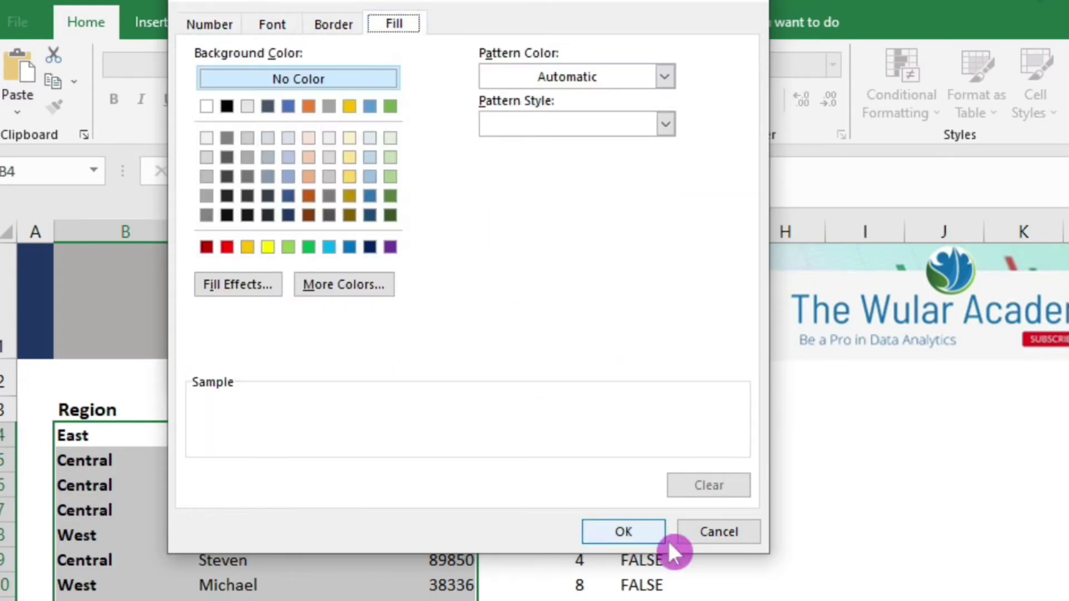
left_click(699, 534)
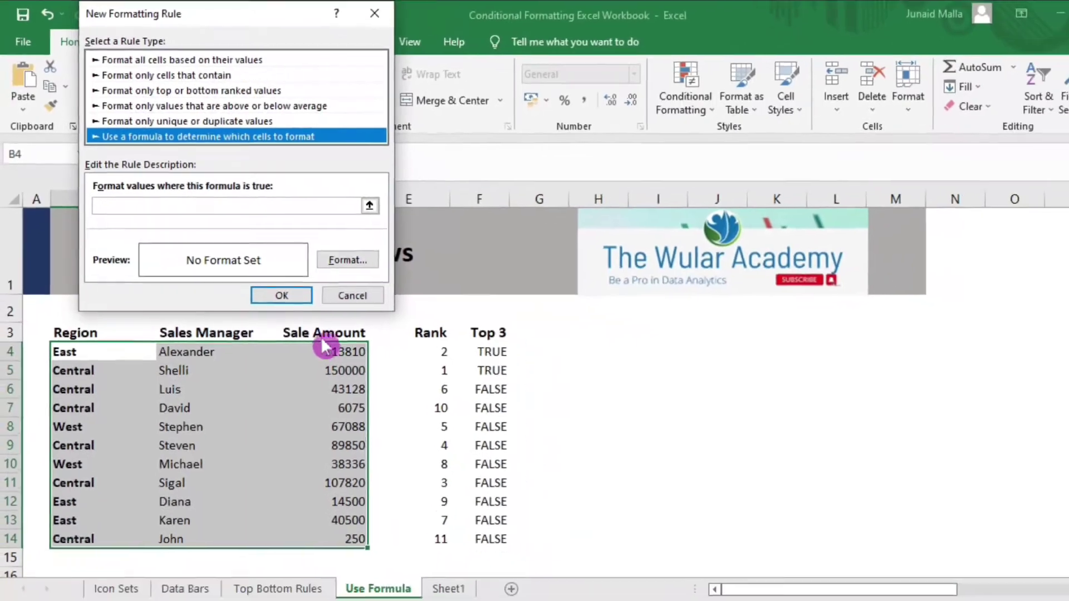
key("Escape")
left_click(404, 504)
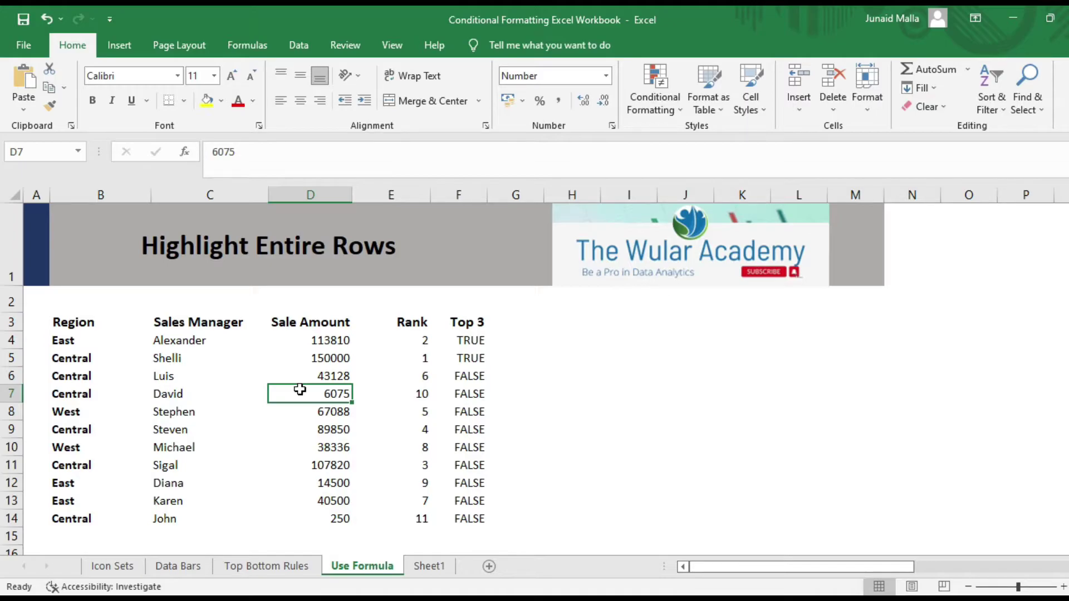
- Review the rank formula in E4 and delete the contents of the Rank and Top 3 columns, E4:F14
left_click(391, 340)
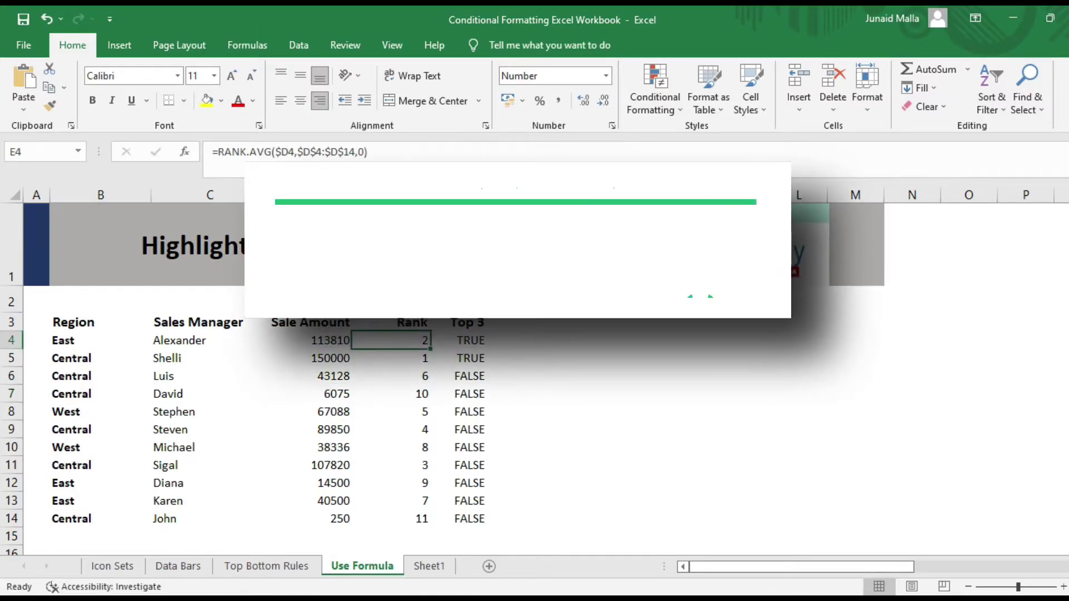
left_click_drag(381, 151, 228, 145)
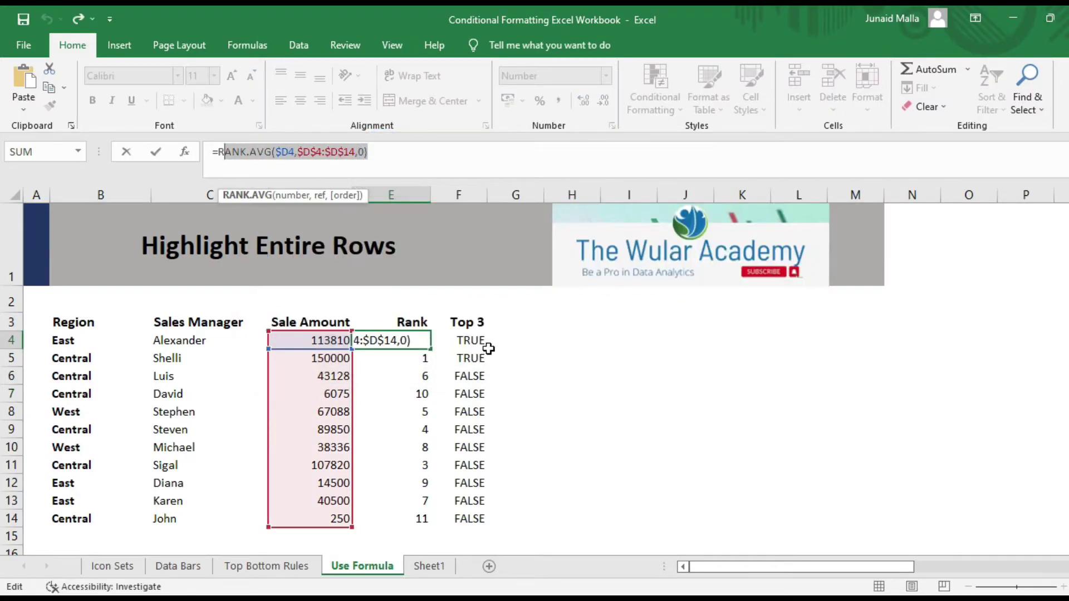
key("Escape")
left_click_drag(428, 342, 414, 526)
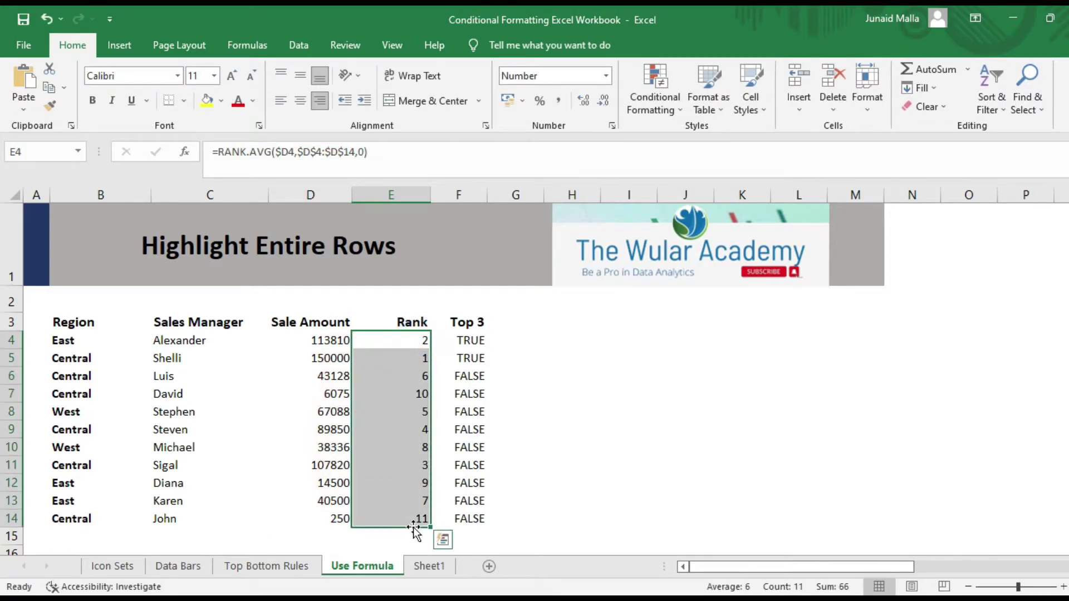
key("Delete")
left_click_drag(462, 340, 475, 523)
key("Delete")
- Write the formula =RANK.AVG(D4,D4:D14,0) in the first Rank cell, E4, using the descending order option
key("Left")
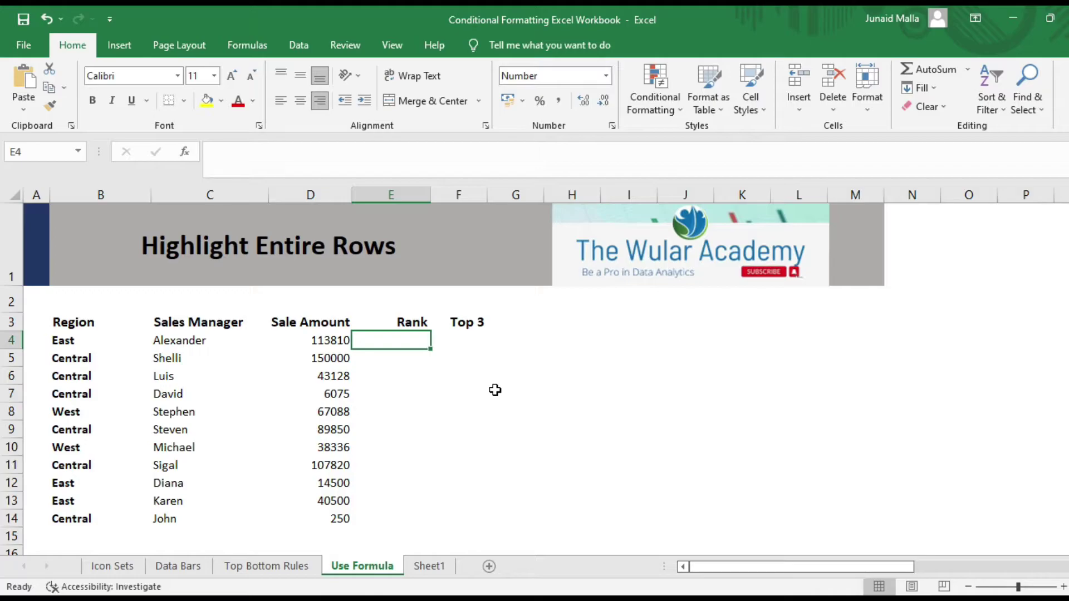
type("=")
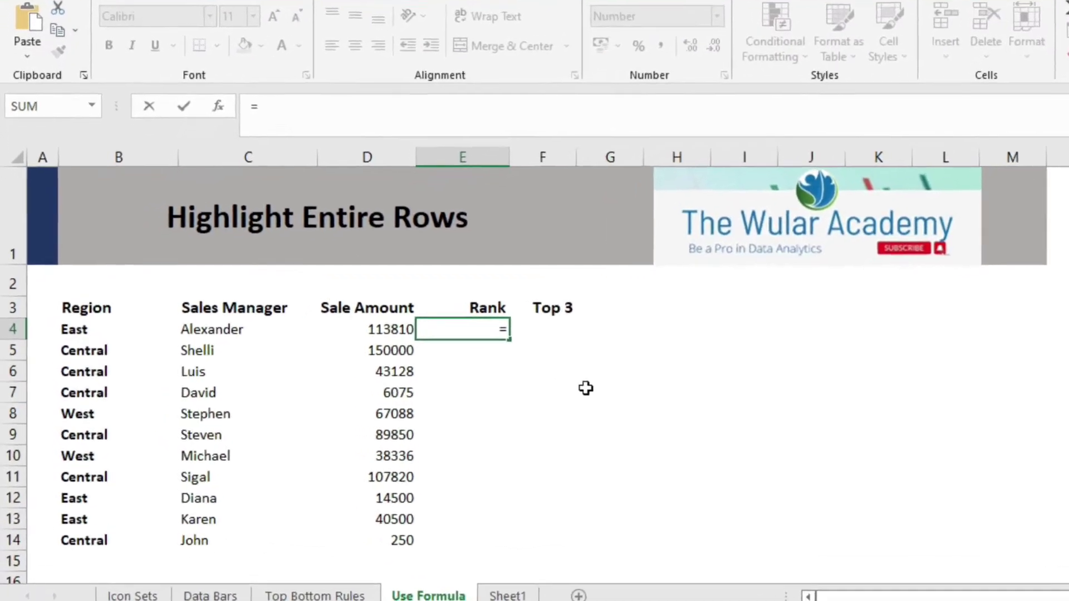
type("rank.")
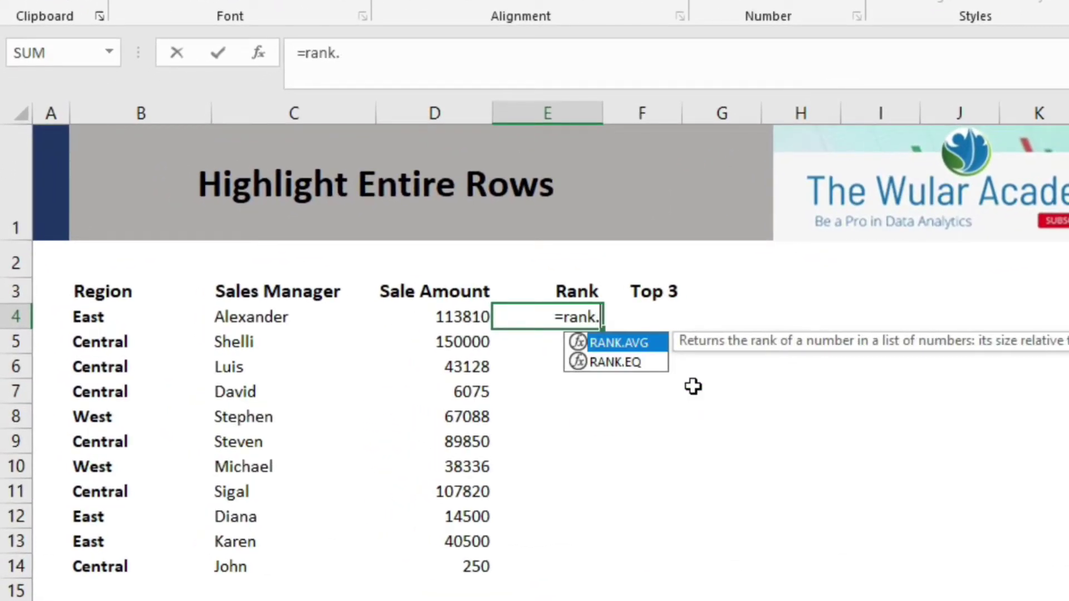
double_click(643, 342)
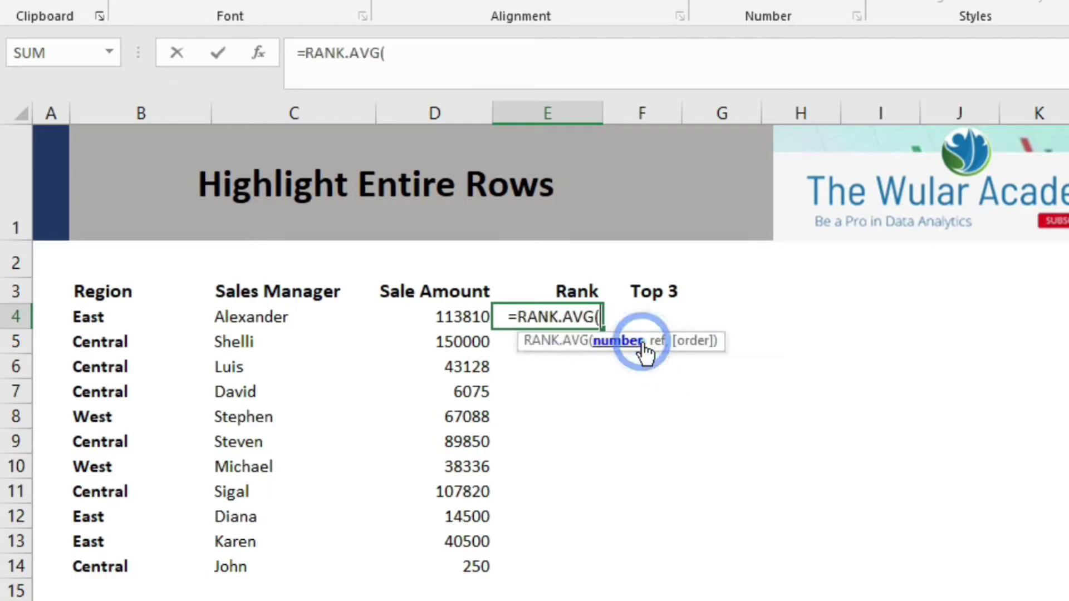
left_click(472, 318)
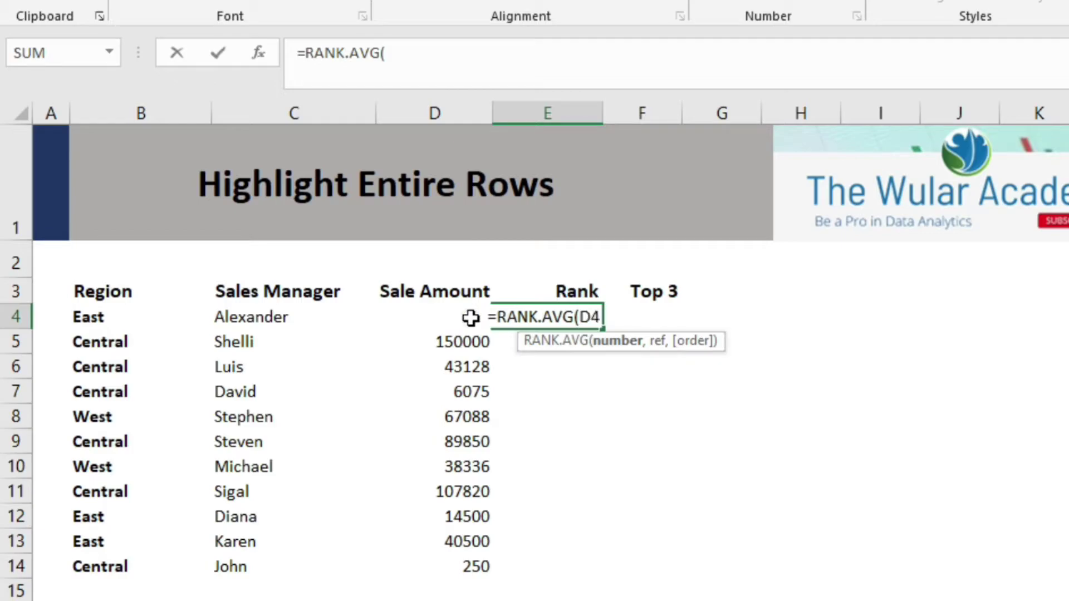
type(",")
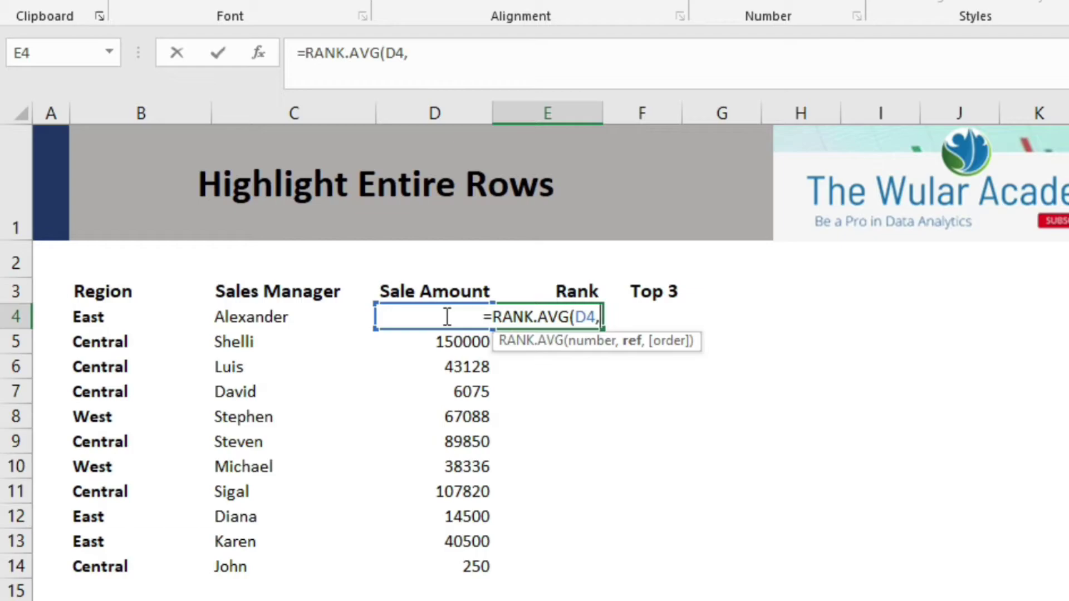
type("d")
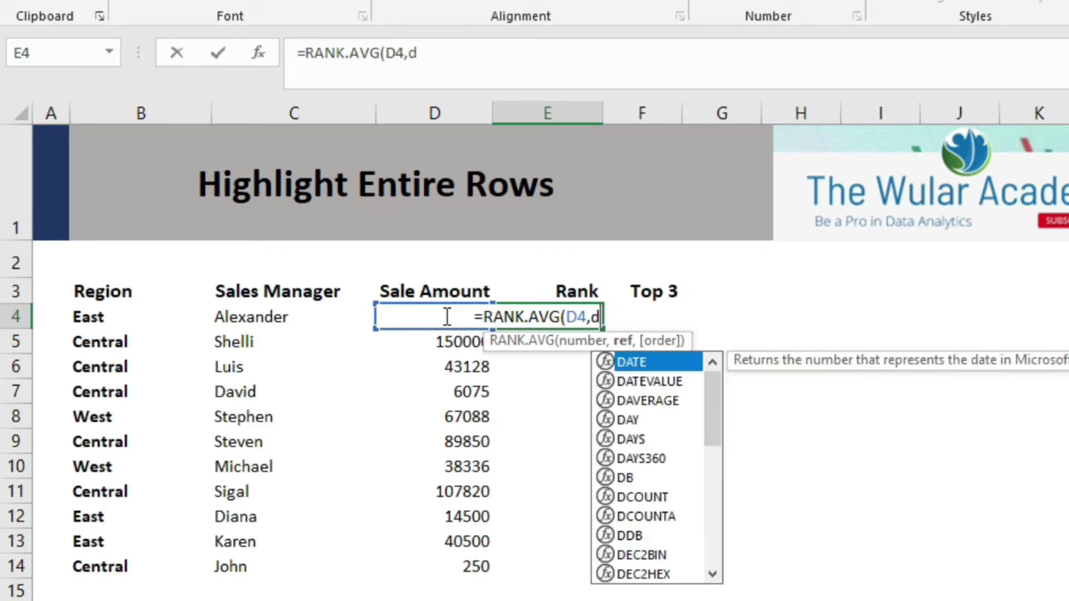
type("4:d")
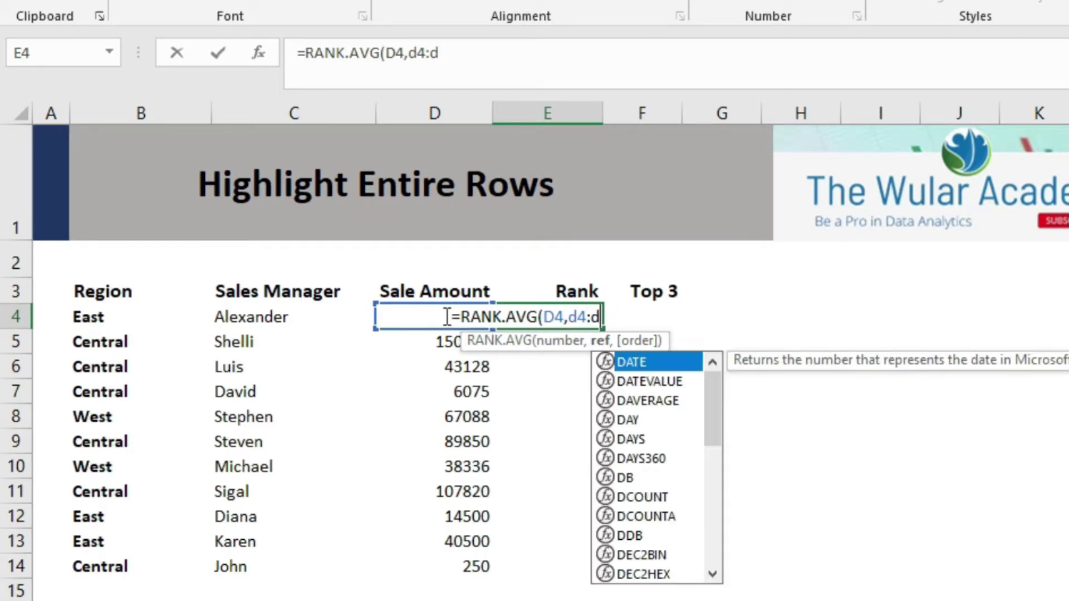
type("14,")
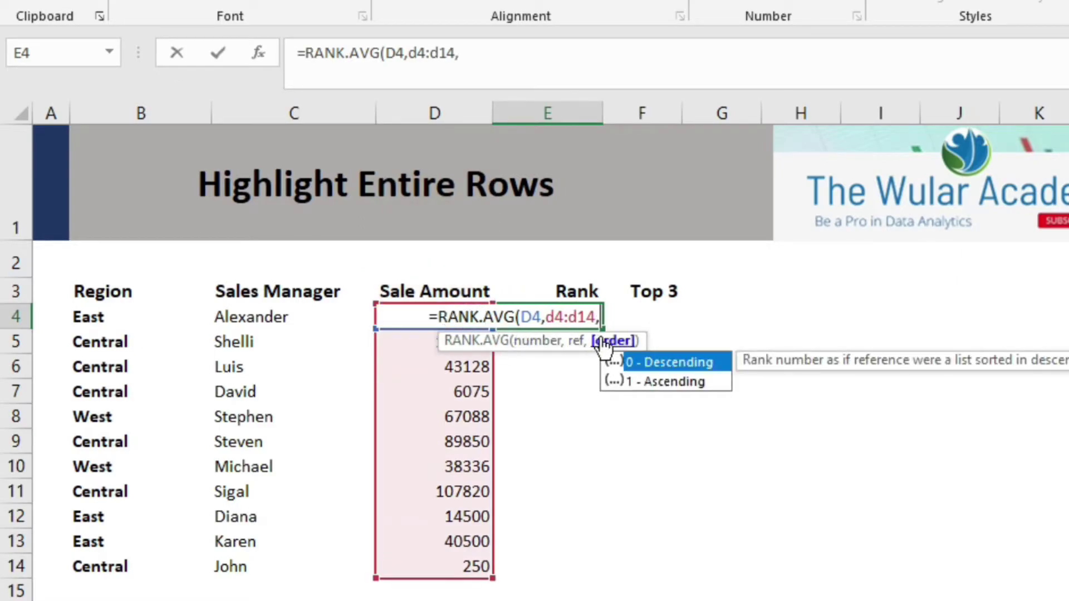
double_click(639, 356)
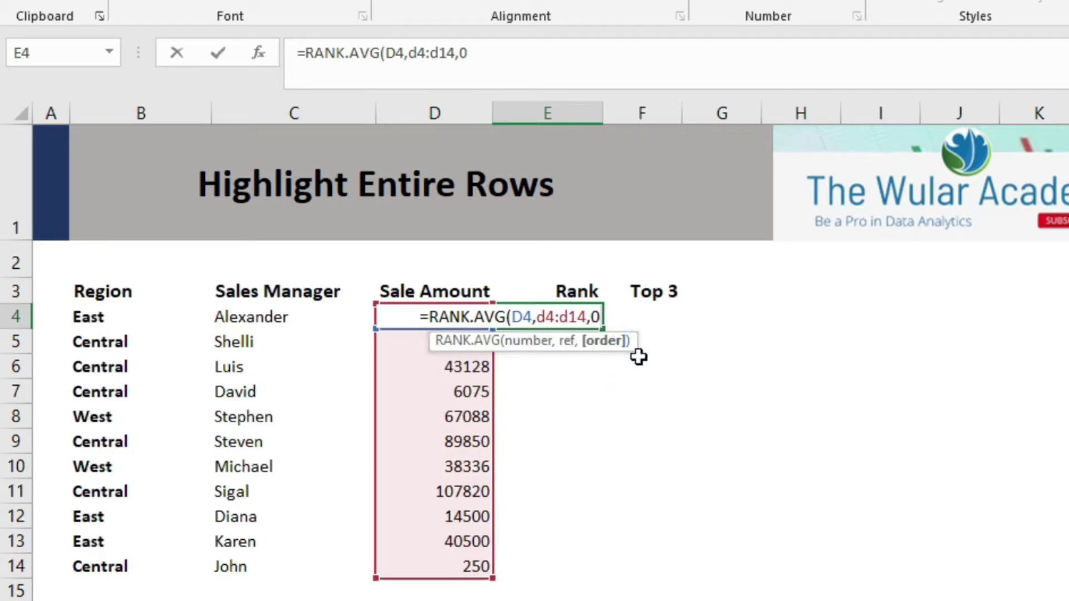
type(")")
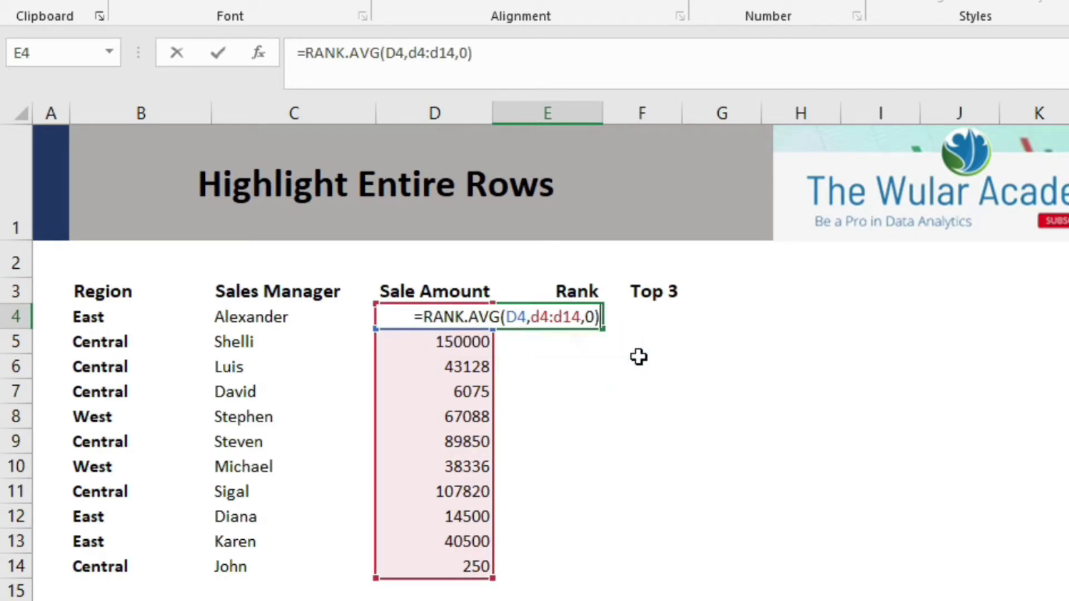
- Make both references in E4 absolute, as =RANK.AVG($D$4,$D$4:$D$14,0), and fill the formula down to E14
left_click(511, 316)
left_click_drag(508, 315, 582, 316)
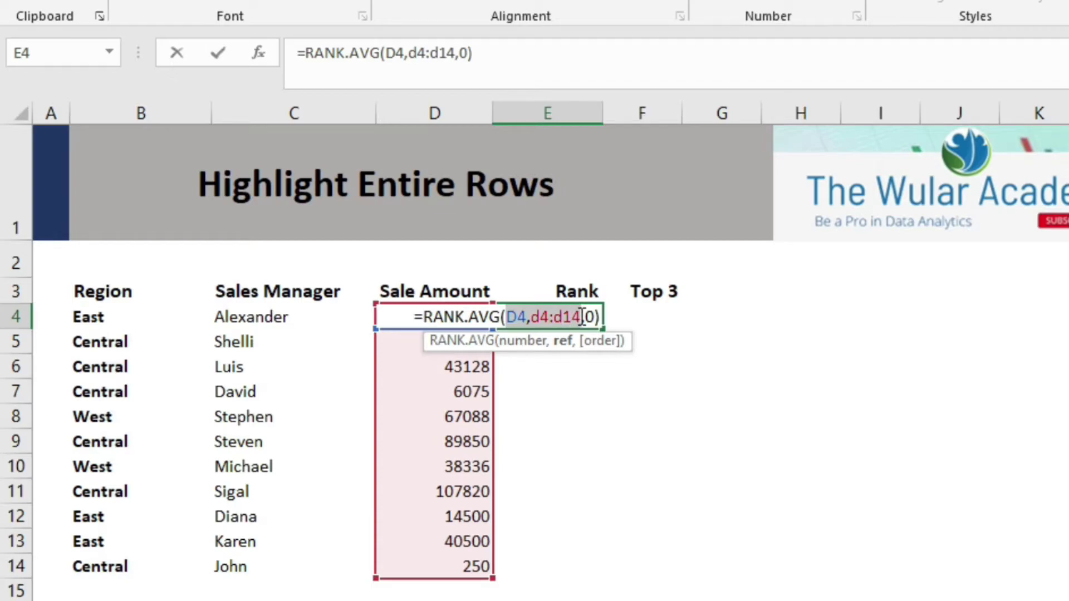
key("F4")
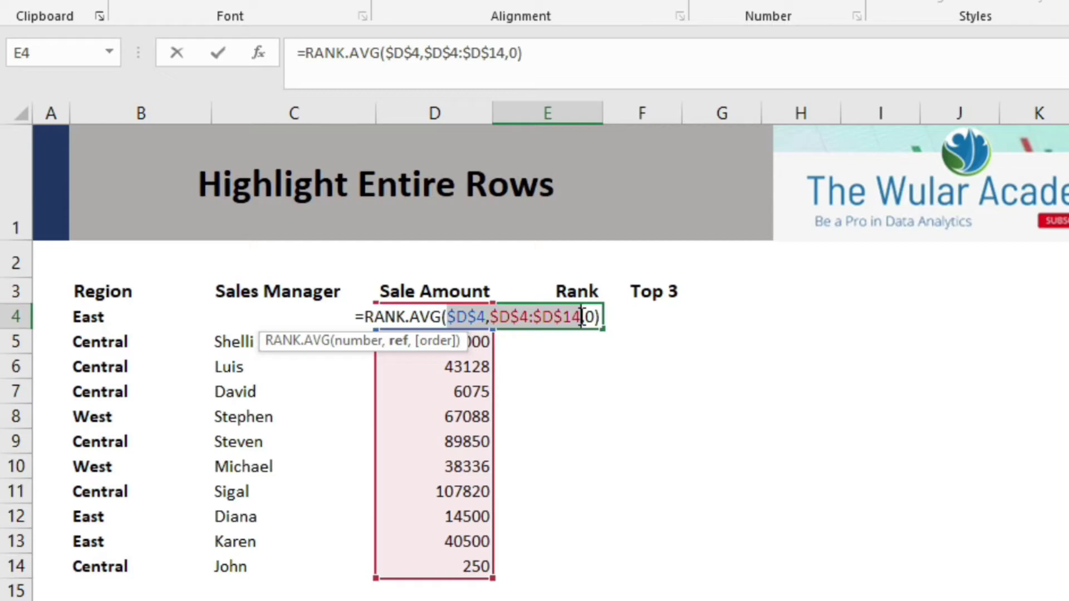
left_click(591, 317)
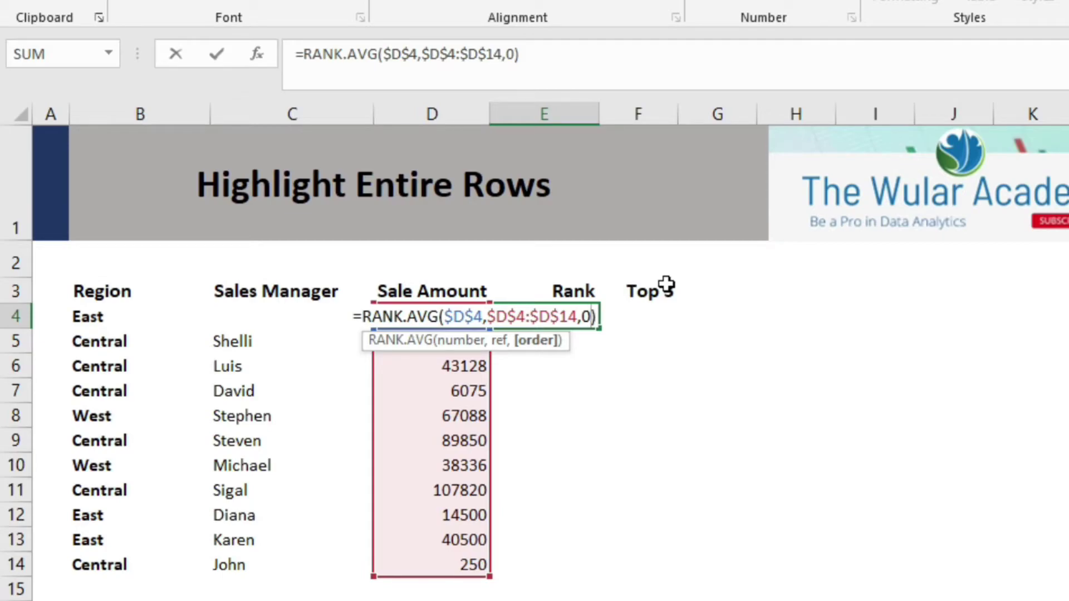
key("ctrl+Return")
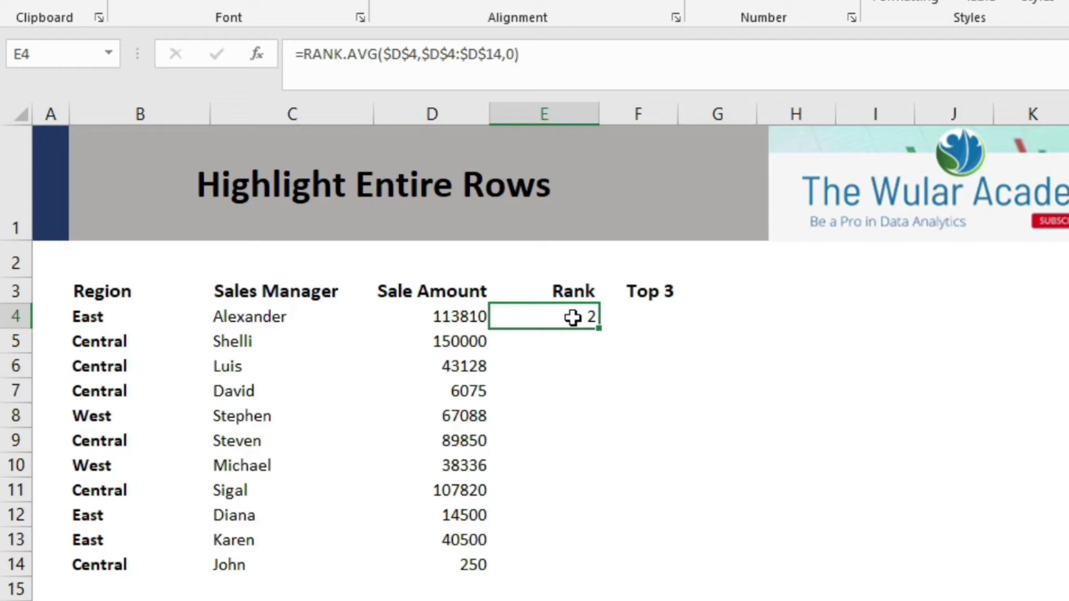
left_click_drag(604, 327, 604, 570)
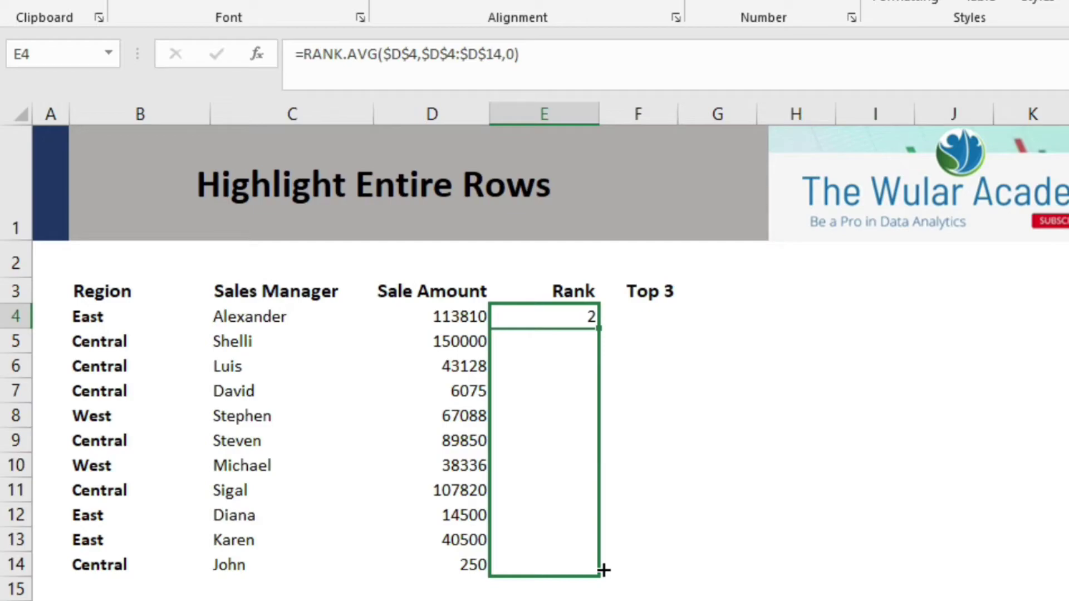
left_click_drag(604, 570, 605, 571)
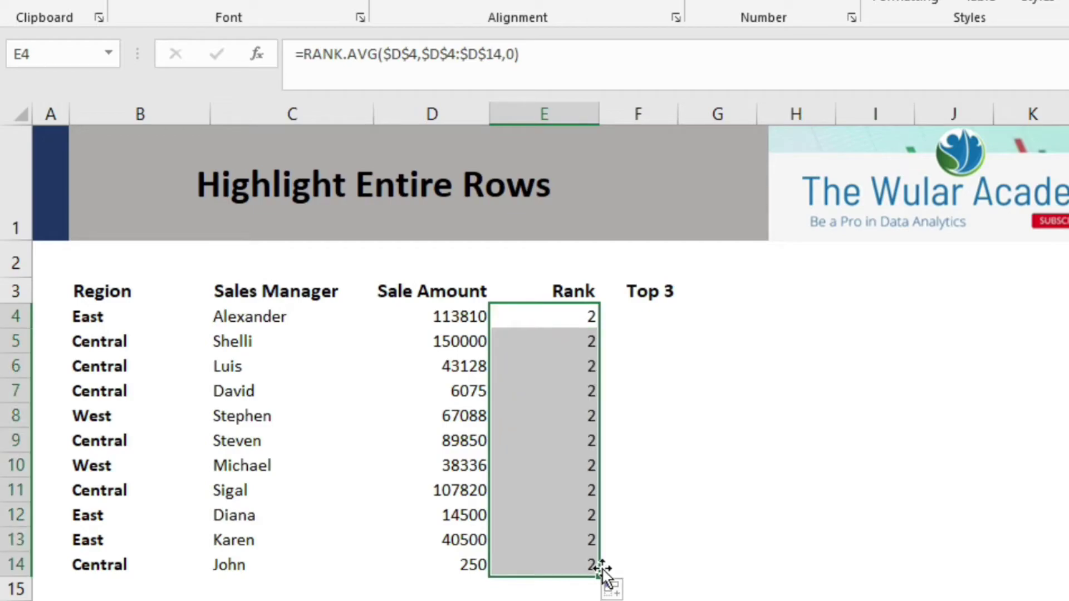
- Change the first argument of the E4 rank formula to $D4 with a relative row and refill the column down to E14
key("F2")
left_click_drag(482, 317, 449, 315)
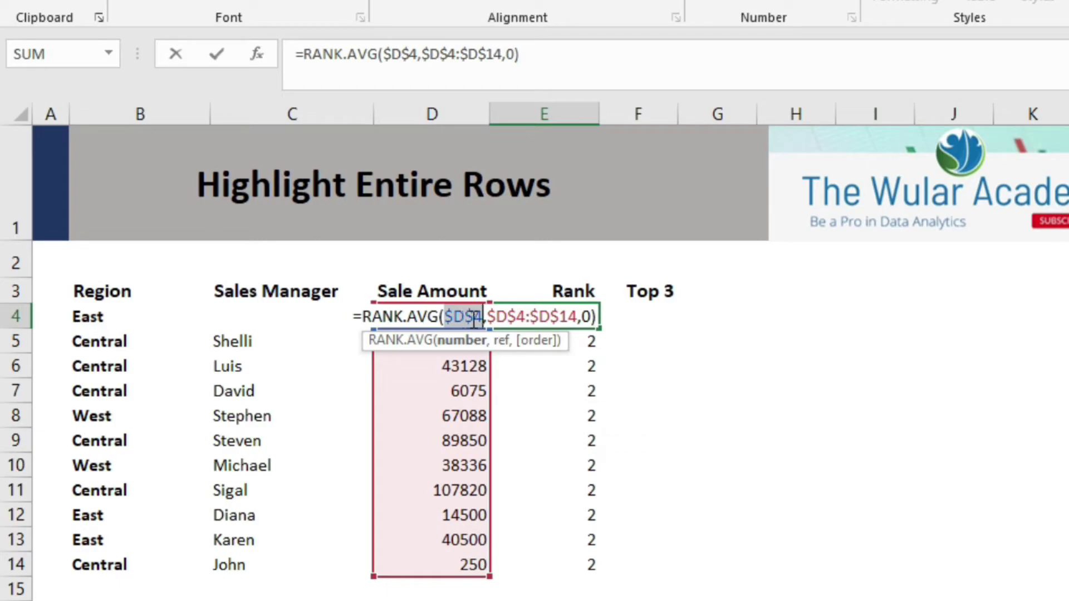
left_click(475, 319)
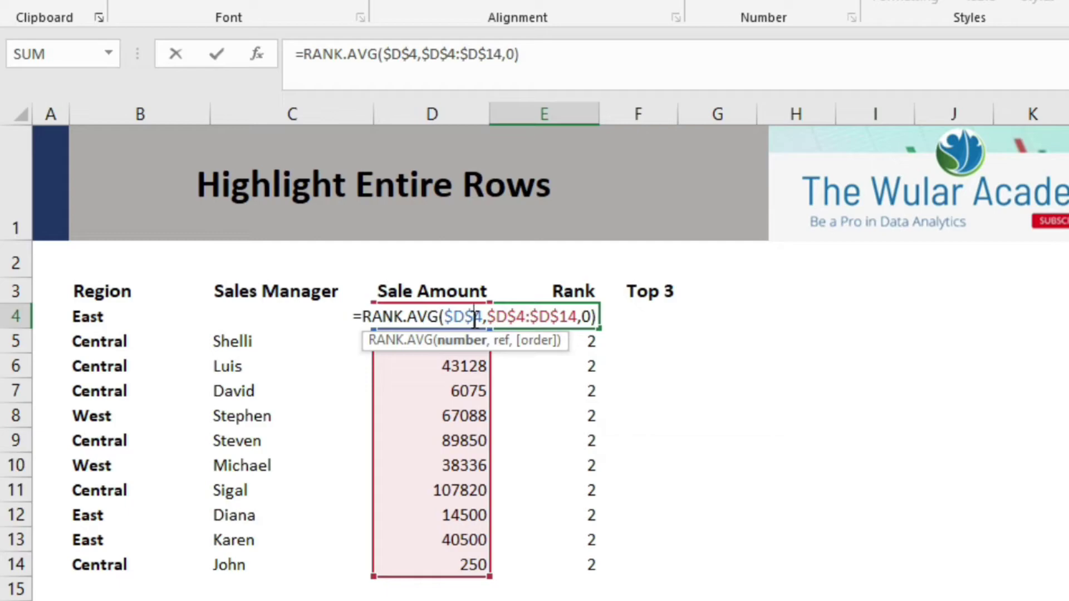
key("BackSpace")
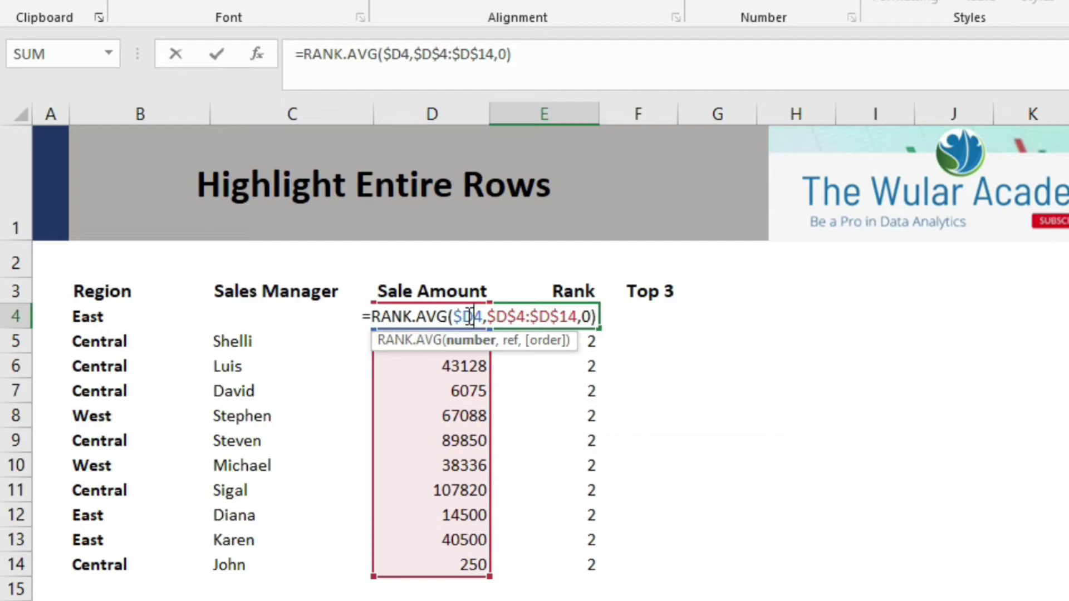
key("Return")
left_click(552, 319)
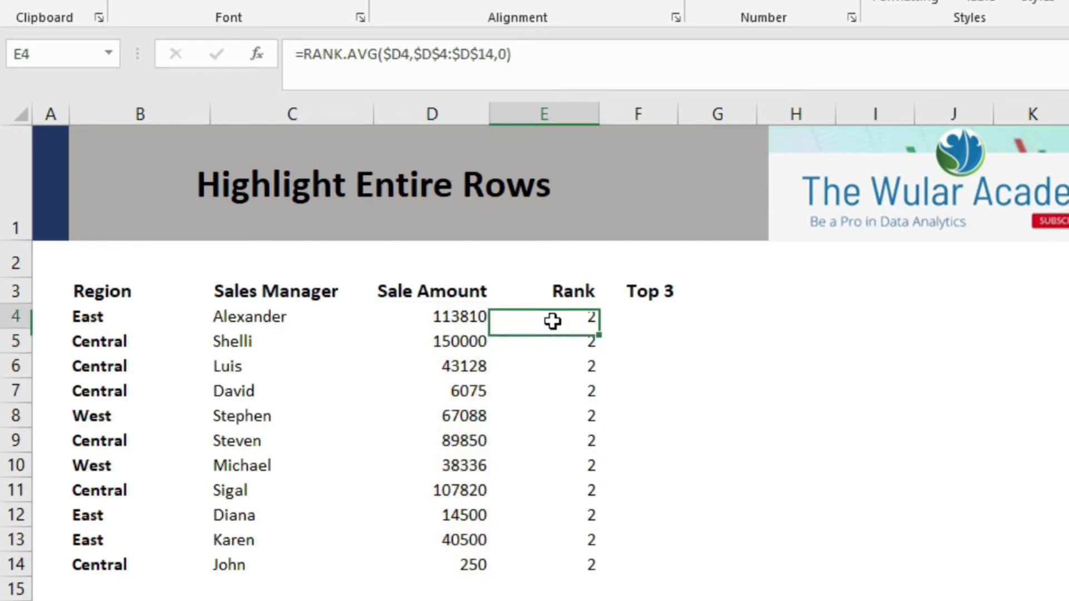
left_click_drag(601, 331, 577, 567)
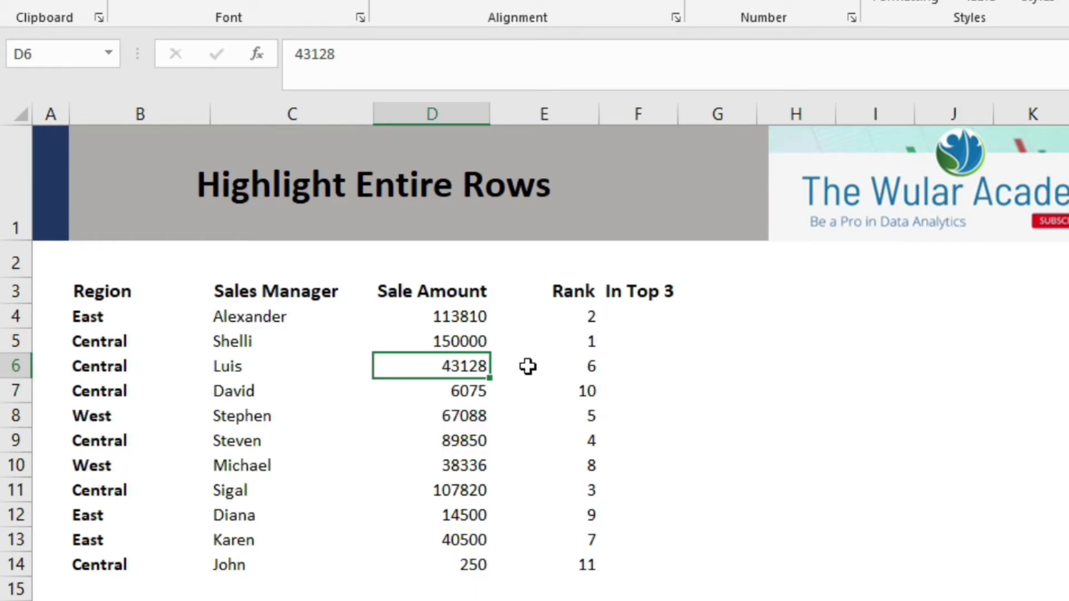
- Copy the rank formula text from E4 into F4 and append <=3 to make it a top 3 test
left_click(442, 348)
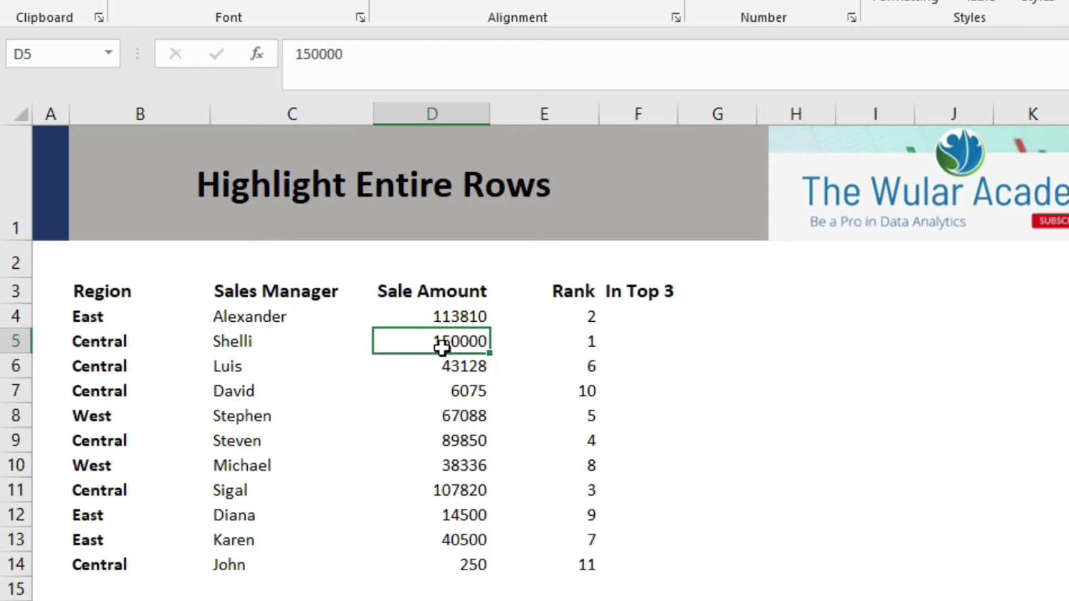
left_click(594, 320)
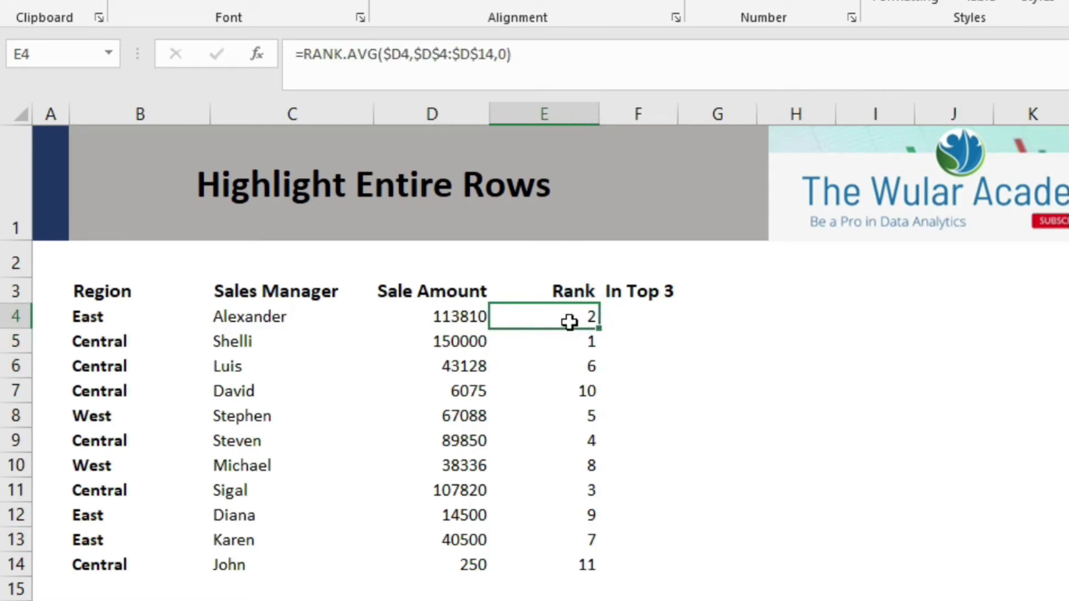
left_click_drag(523, 62, 313, 40)
key("ctrl+c")
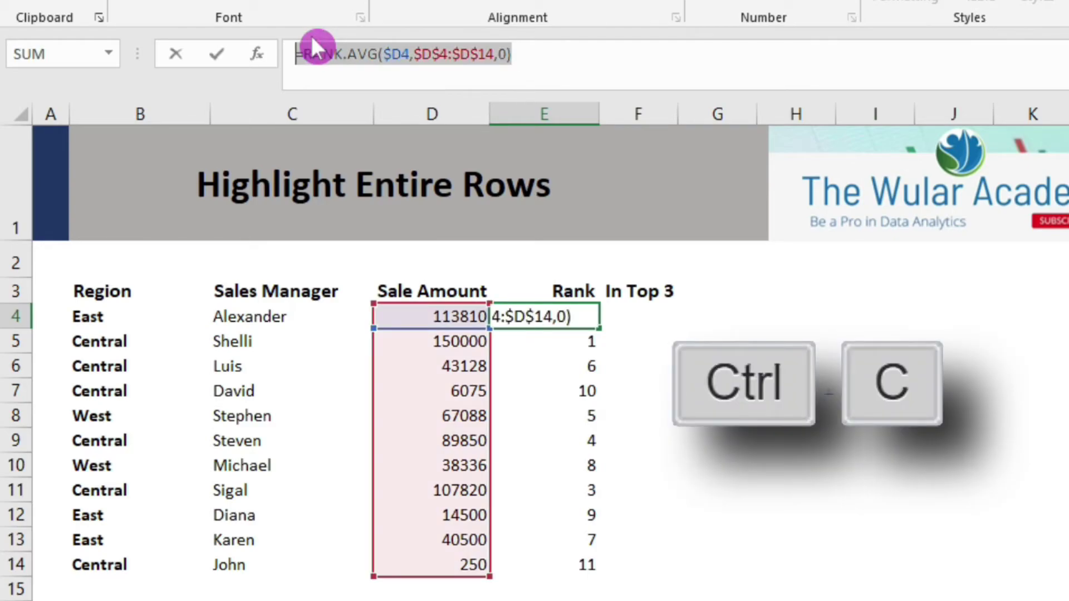
left_click(643, 314)
left_click(330, 51)
key("ctrl+v")
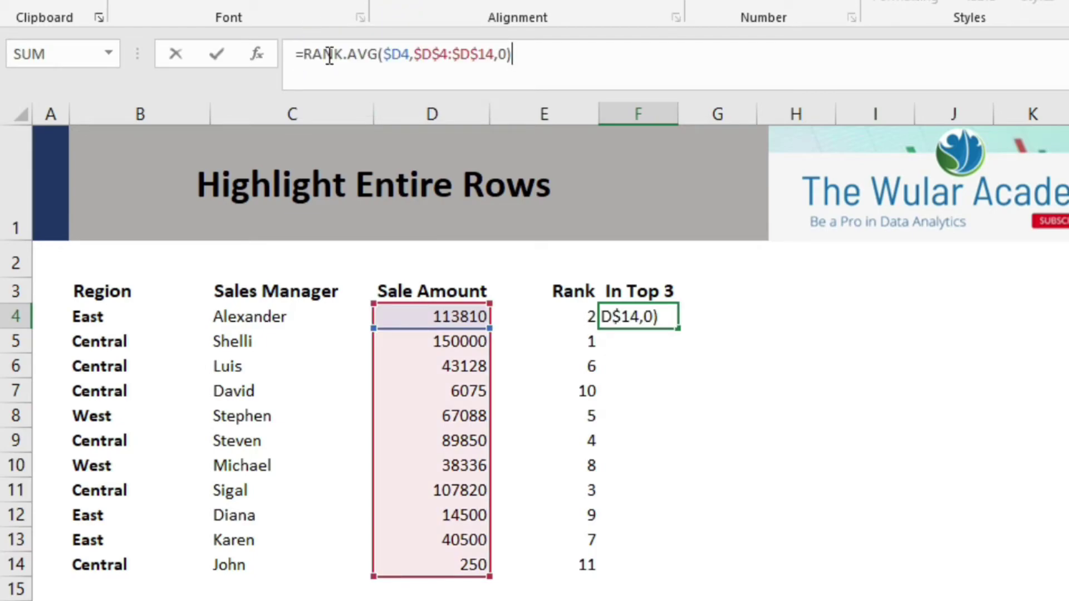
type("<=3")
key("Return")
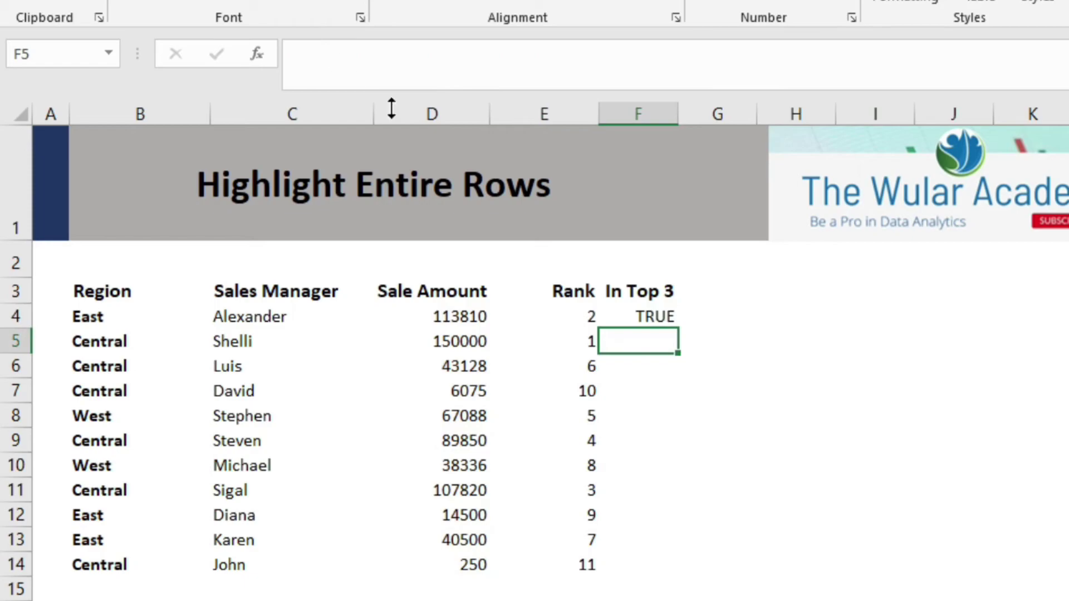
- Fill the top 3 test from F4 down to F14 and check the results in F5 and F11
left_click(650, 318)
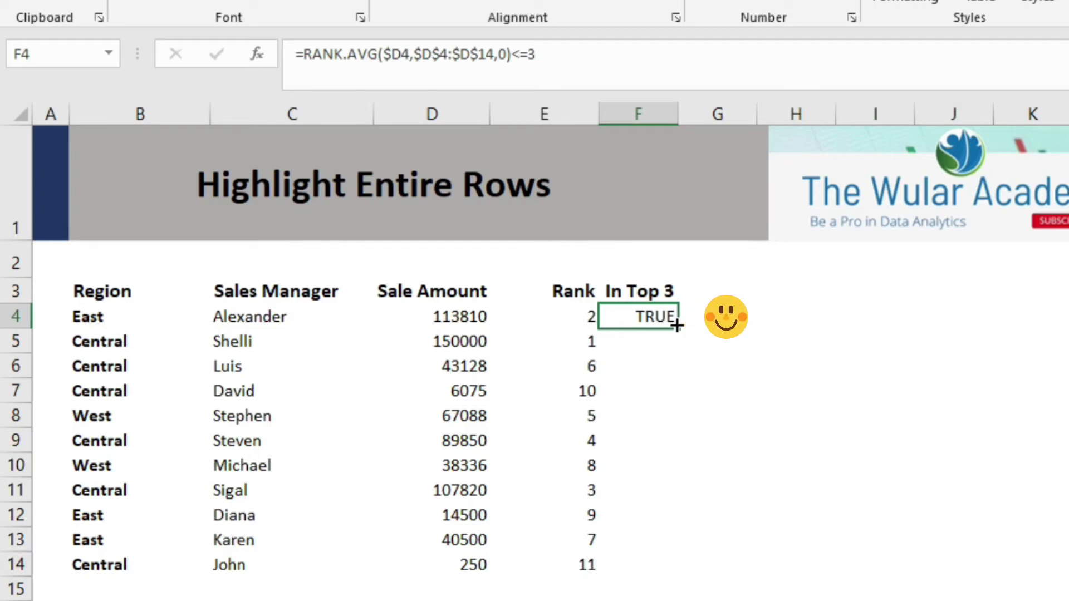
left_click_drag(677, 327, 684, 583)
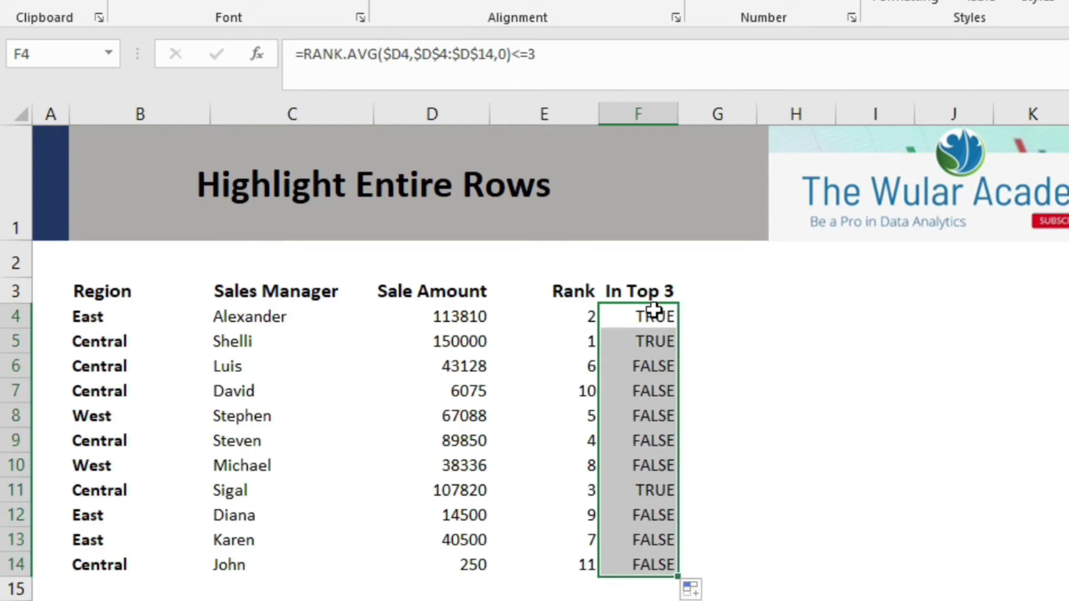
left_click(654, 334)
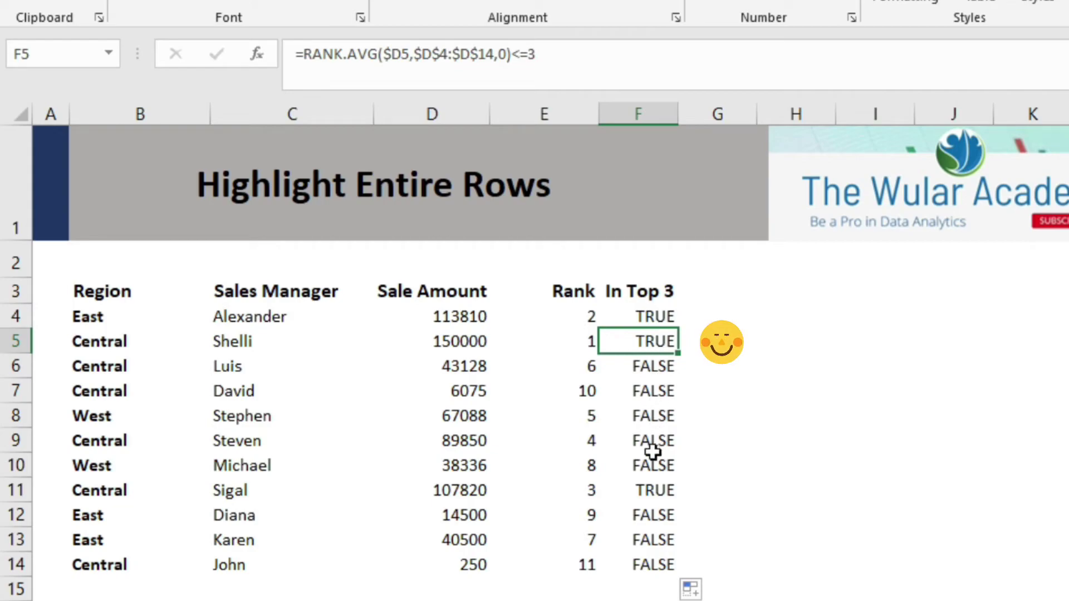
left_click(652, 499)
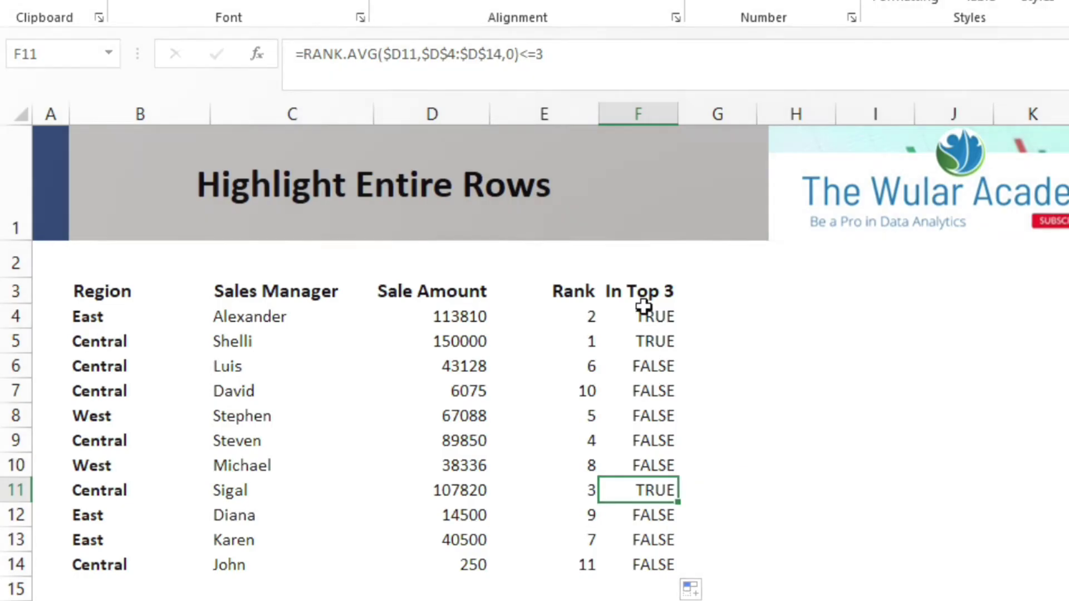
left_click(346, 337)
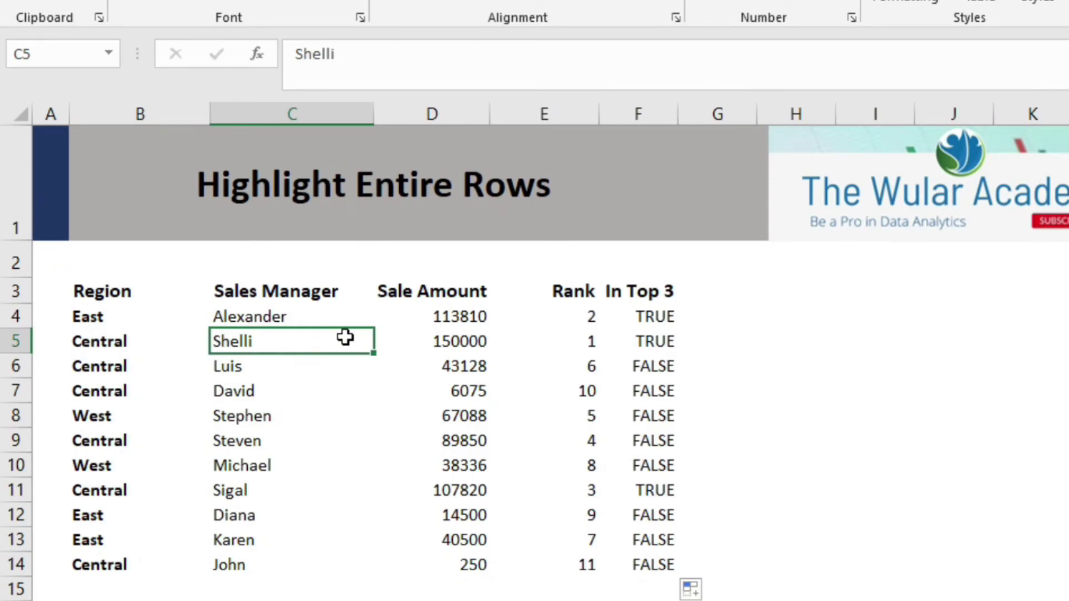
- Copy the full formula text =RANK.AVG($D4,$D$4:$D$14,0)<=3 from F4 and leave the cell unchanged
left_click(650, 313)
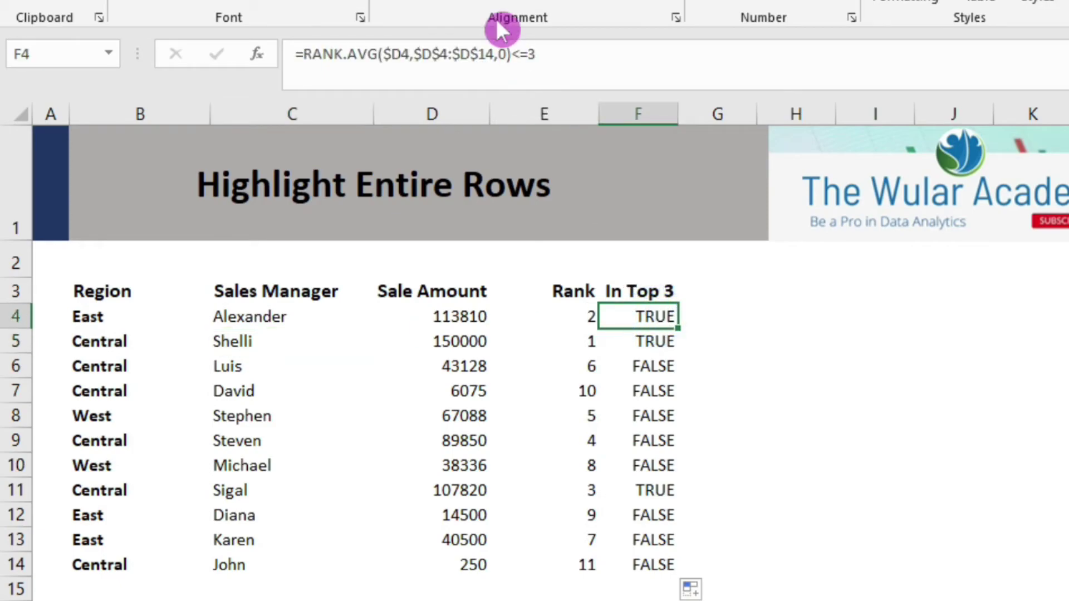
left_click(541, 48)
left_click_drag(541, 47, 313, 34)
key("ctrl+c")
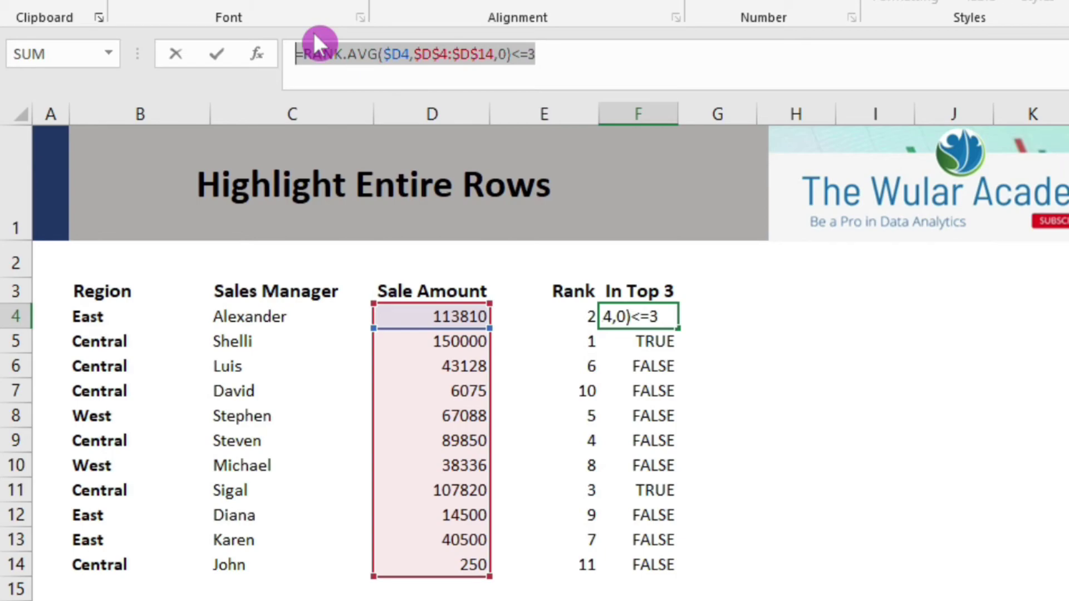
key("Escape")
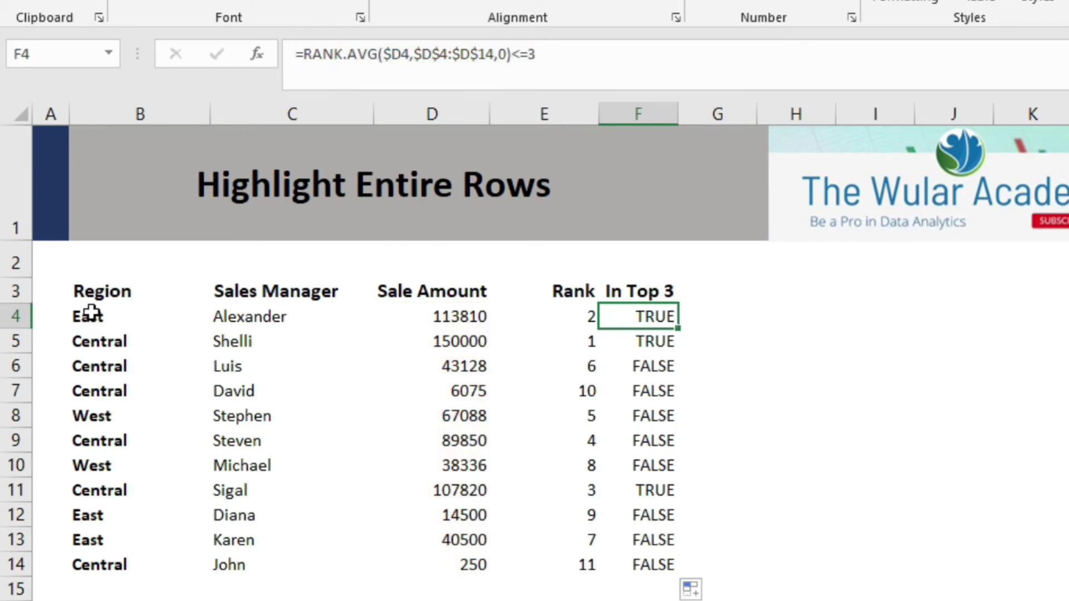
- Create a formula-based conditional formatting rule for B4:D14 using the copied formula =RANK.AVG($D4,$D$4:$D$14,0)<=3
left_click_drag(88, 315, 92, 338)
left_click_drag(393, 445, 477, 563)
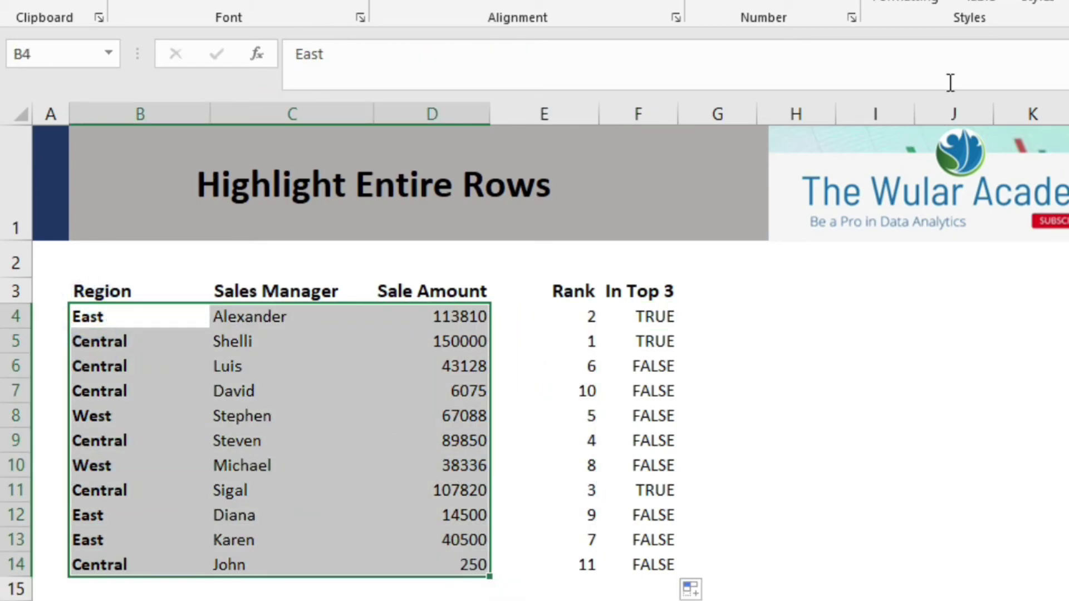
left_click(915, 4)
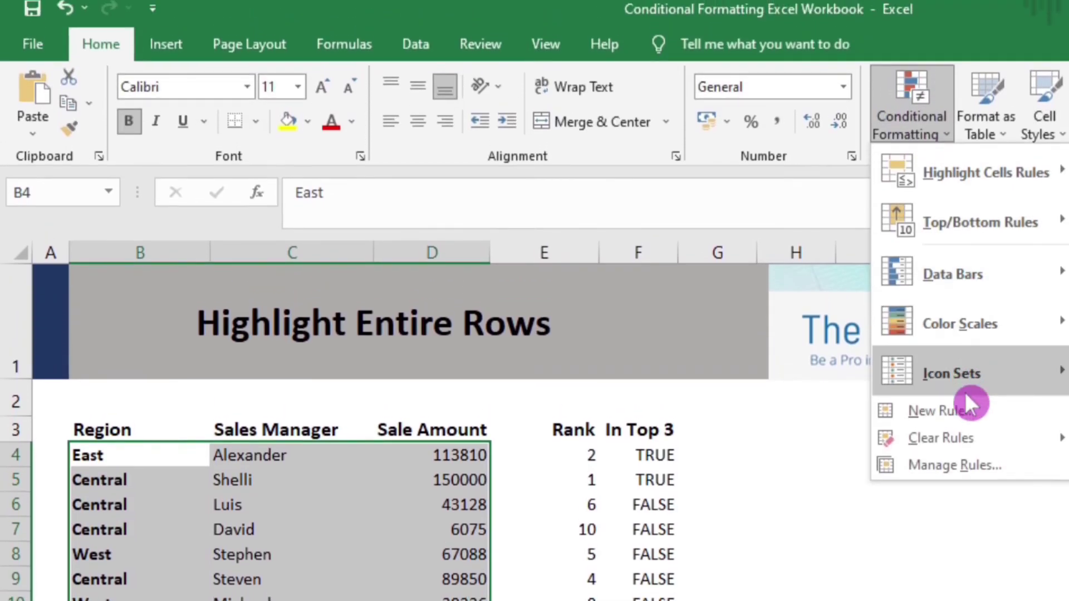
left_click(971, 288)
left_click(196, 172)
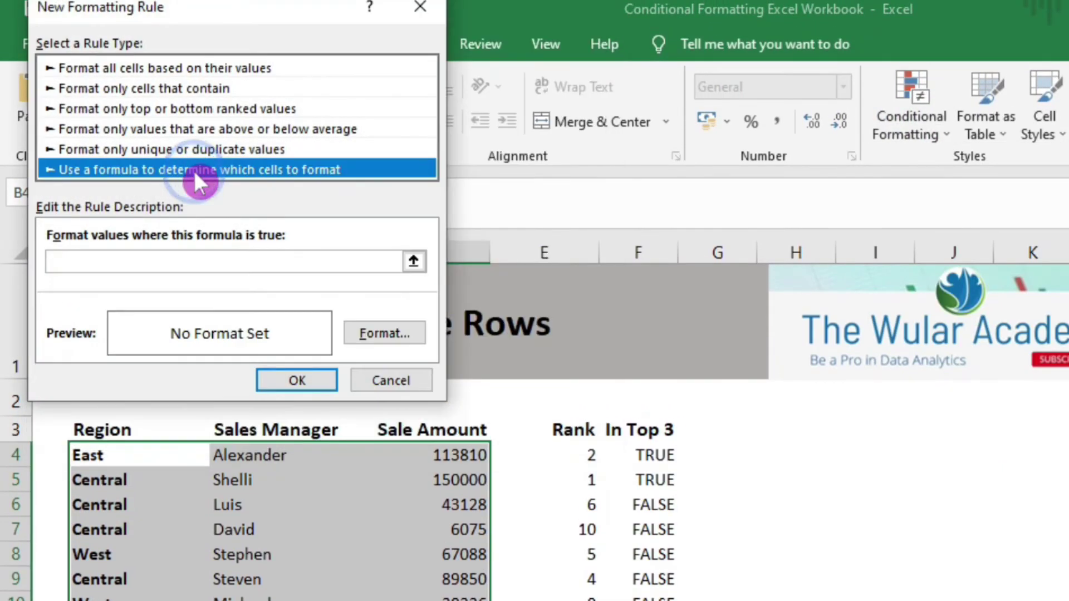
left_click(223, 263)
key("ctrl+v")
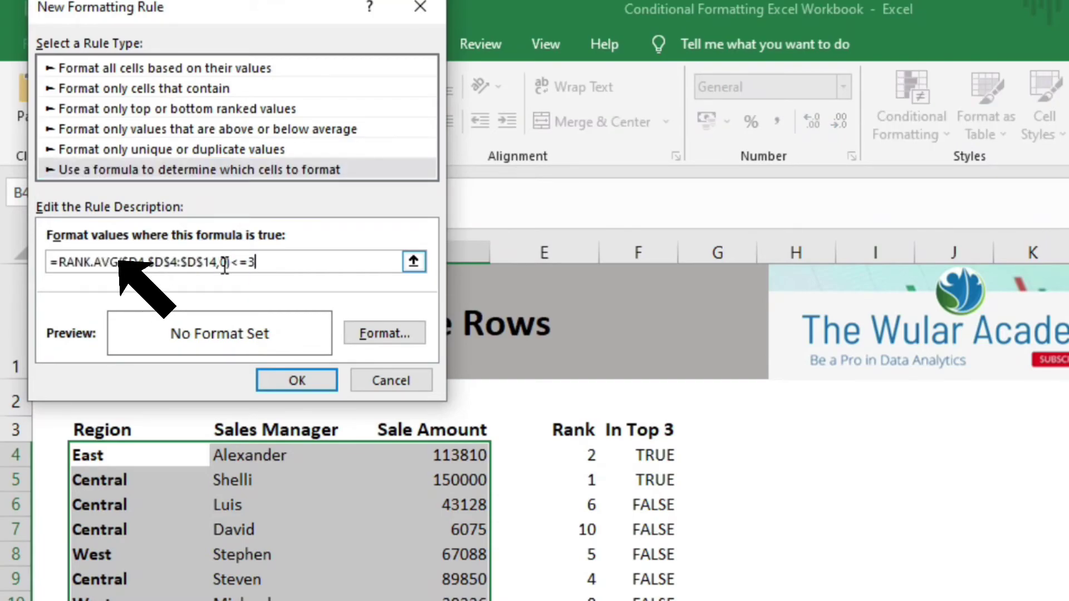
- Give the rule a light green fill and bold font, and apply it to the selected sales table
left_click(383, 331)
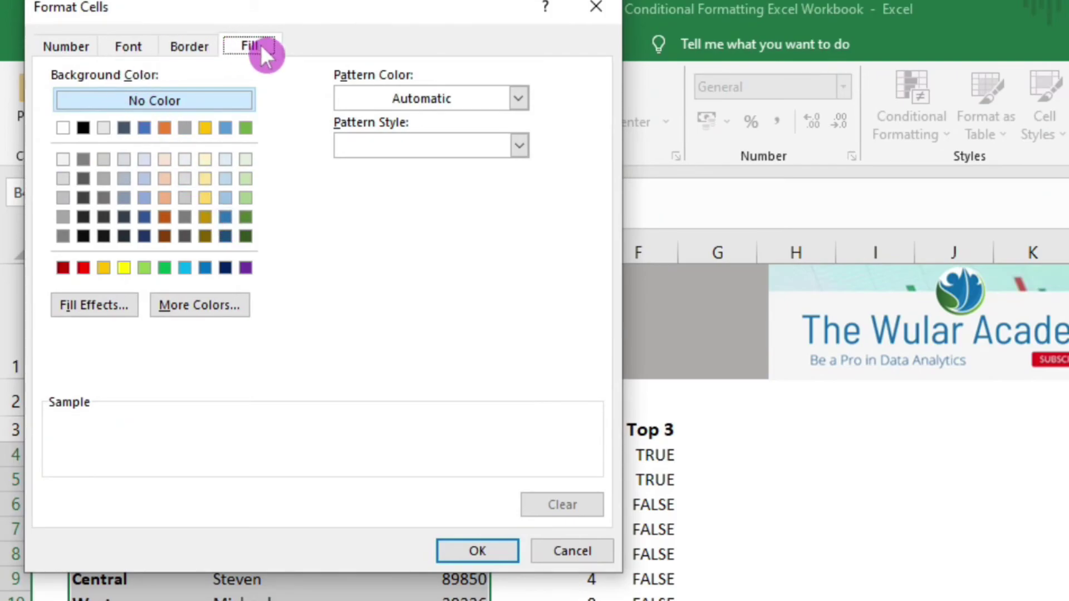
left_click(147, 268)
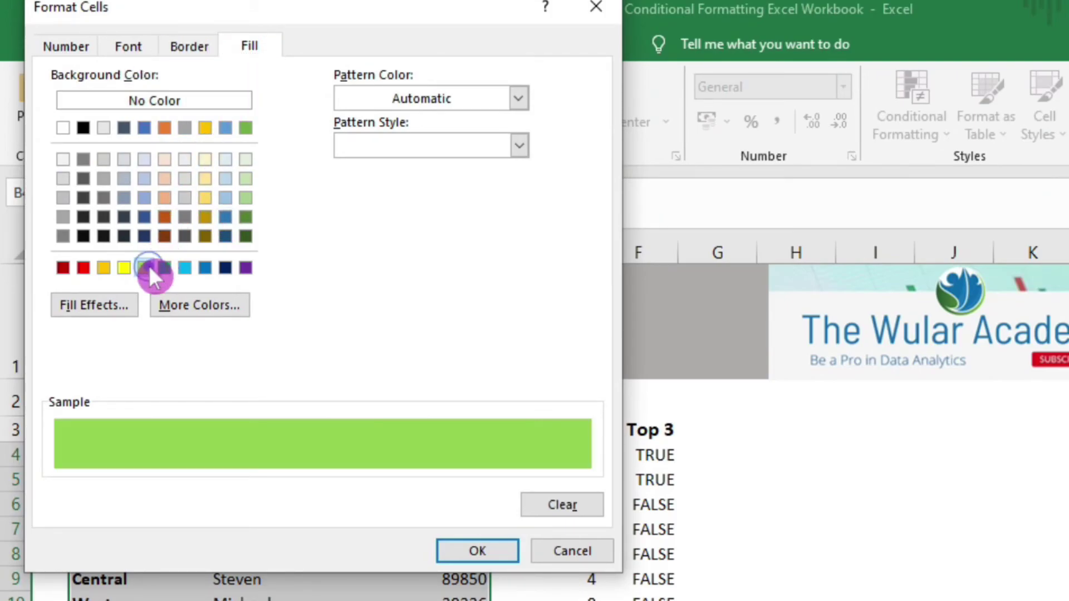
left_click(129, 45)
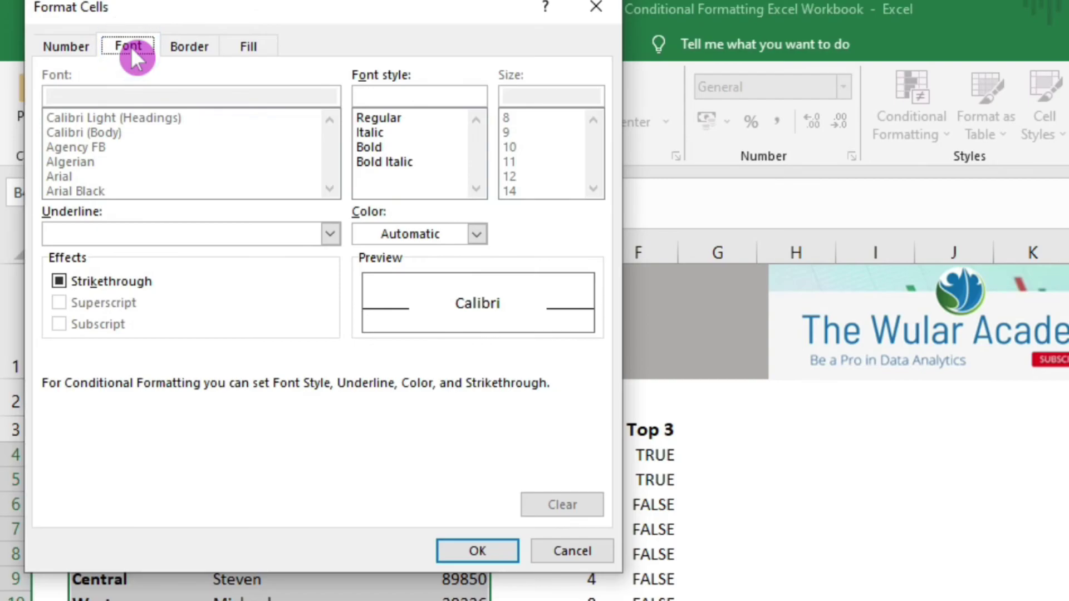
left_click(382, 146)
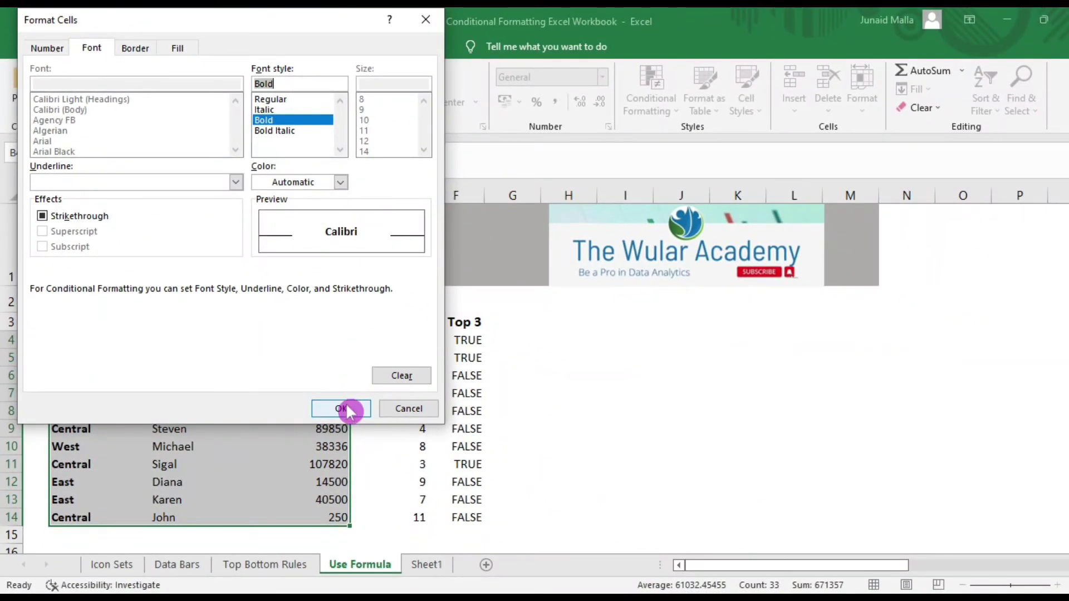
left_click(346, 411)
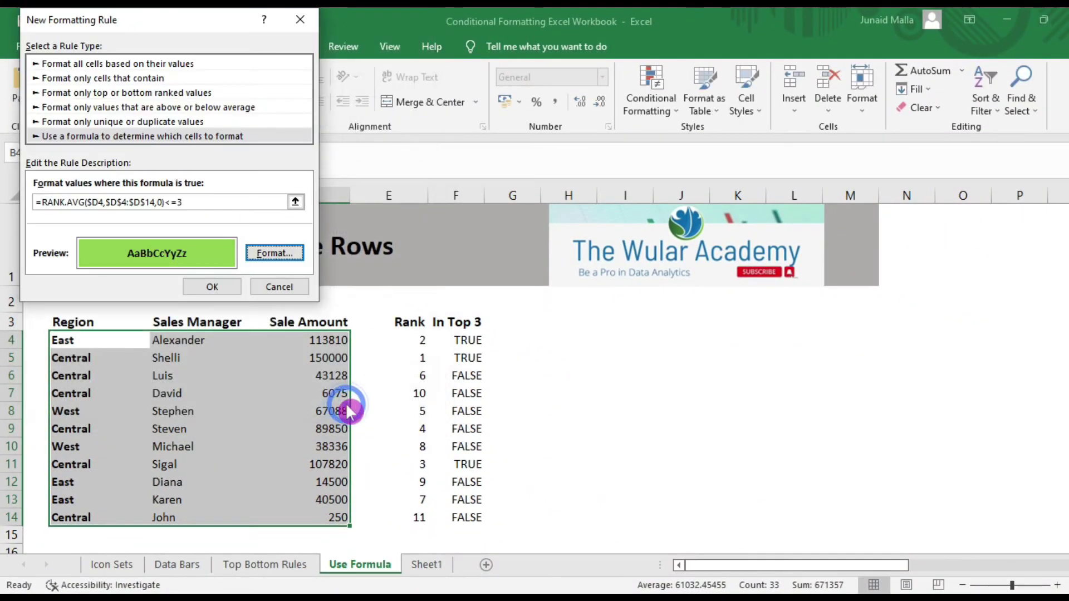
left_click(230, 286)
left_click(253, 393)
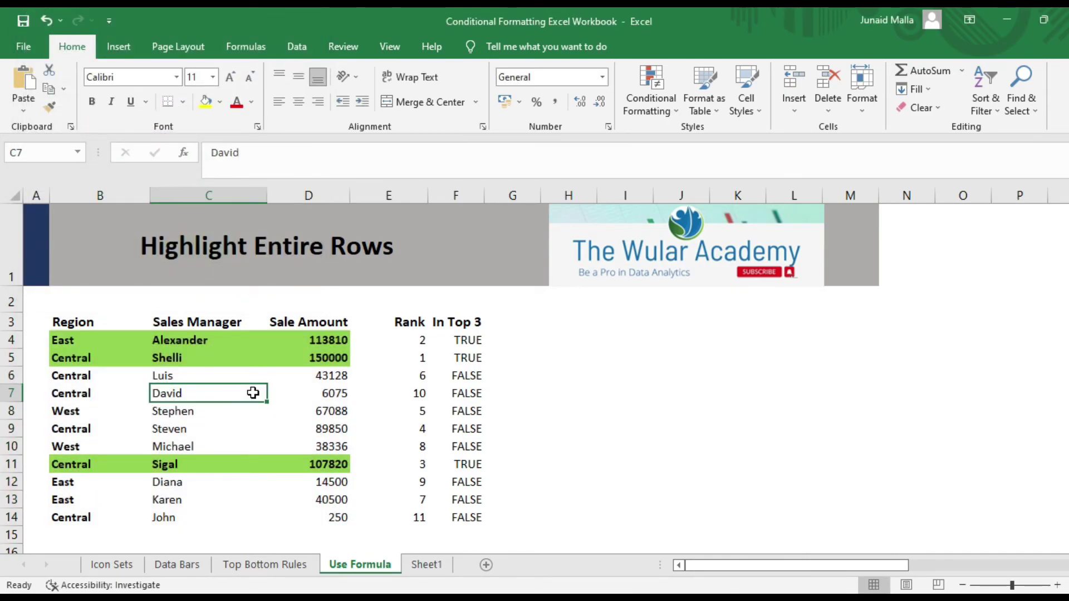
- Set the sale amount in D6 to 150000 to test the row highlighting
key("Right")
key("Down")
key("Down")
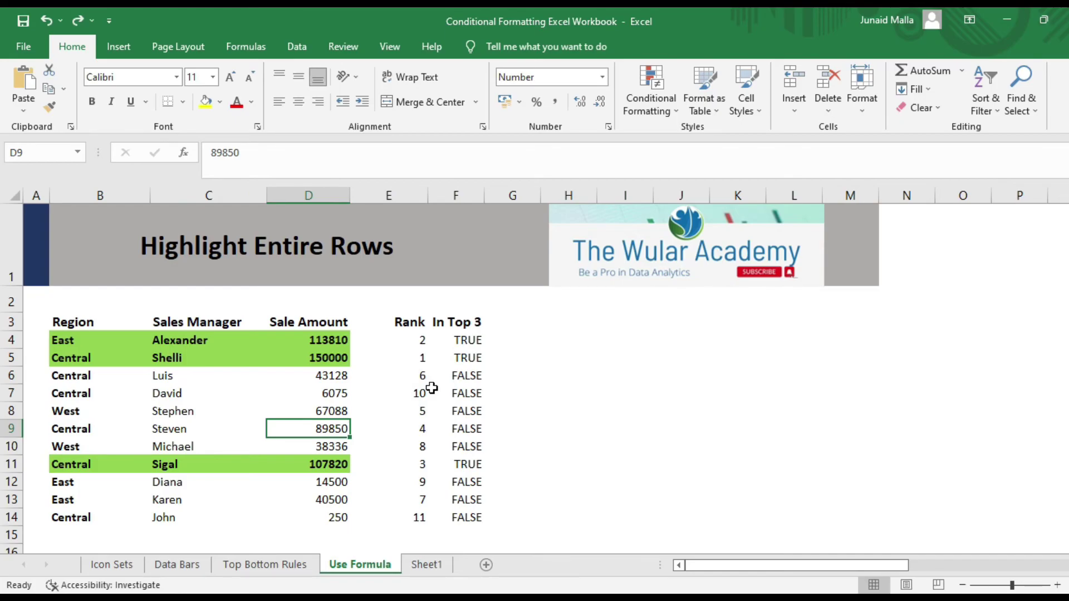
left_click(331, 371)
type("150000")
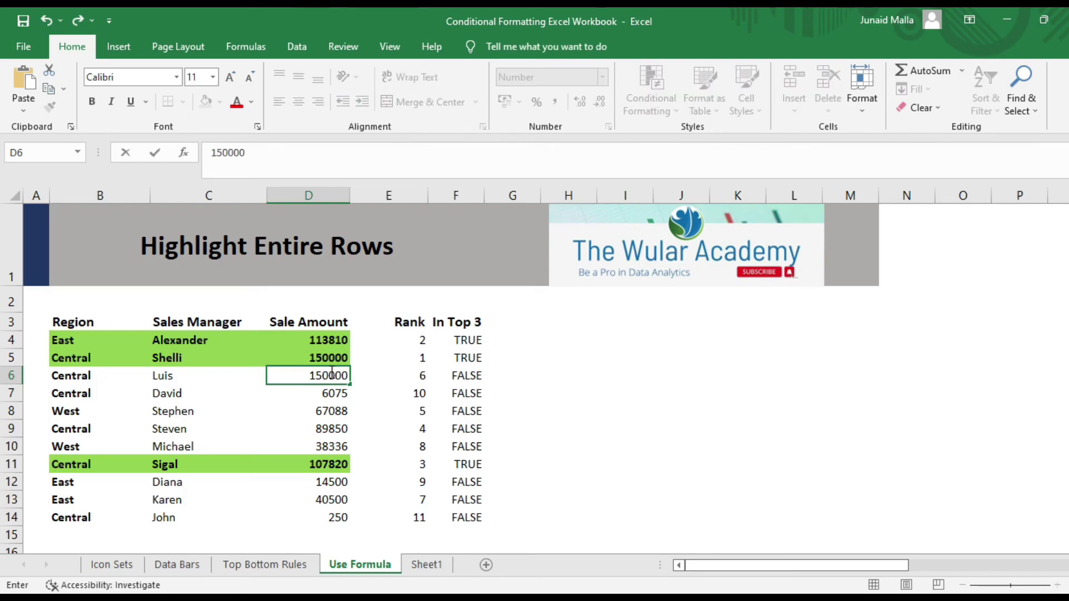
key("Return")
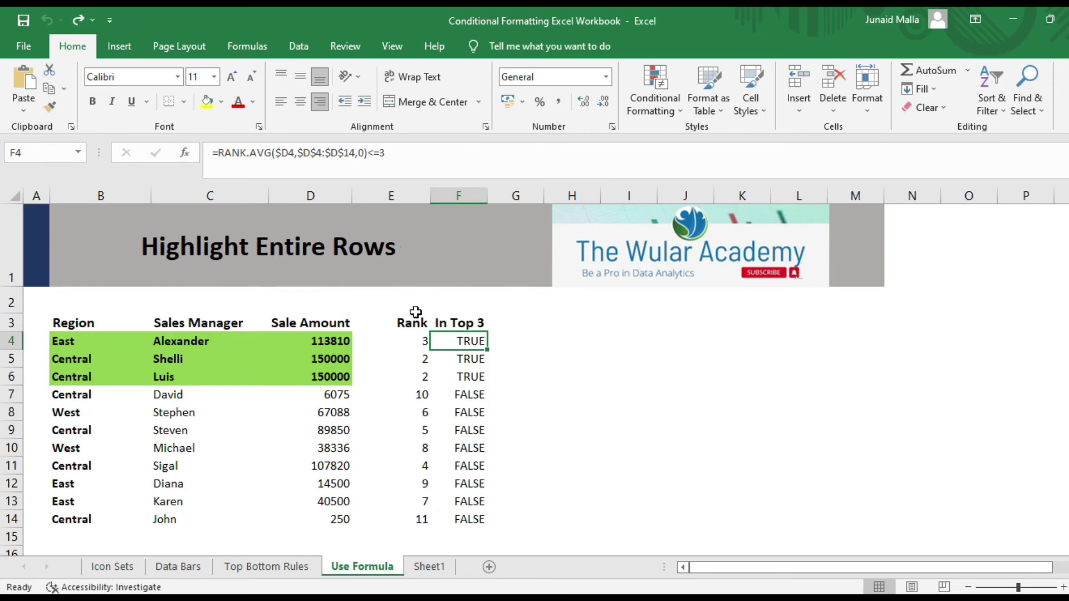
- Clear the Rank and In Top 3 helper columns, including their headers, in E3:F14
left_click_drag(415, 322, 479, 519)
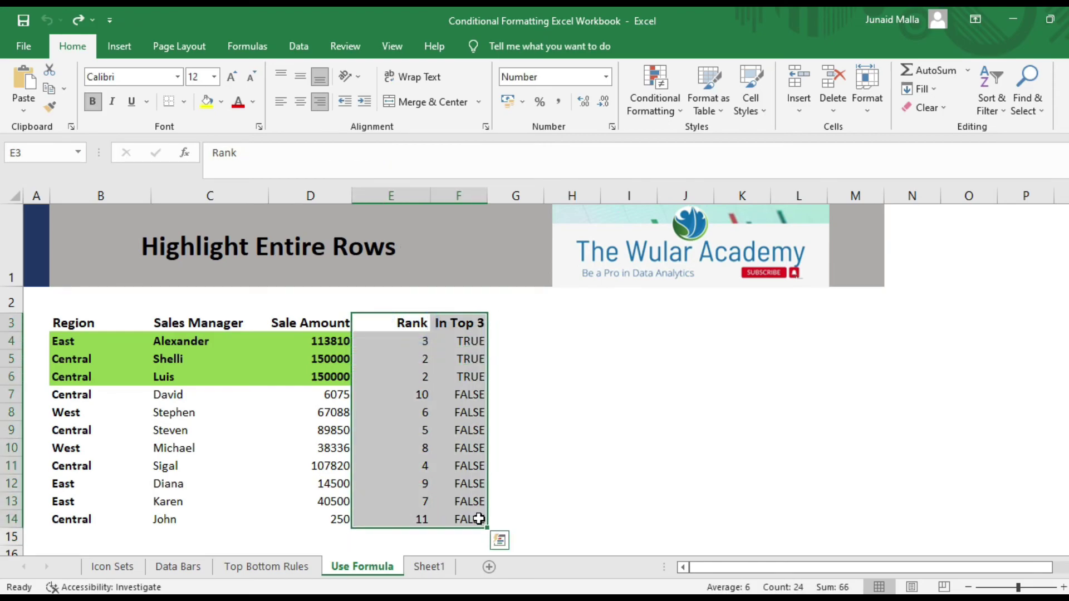
key("Delete")
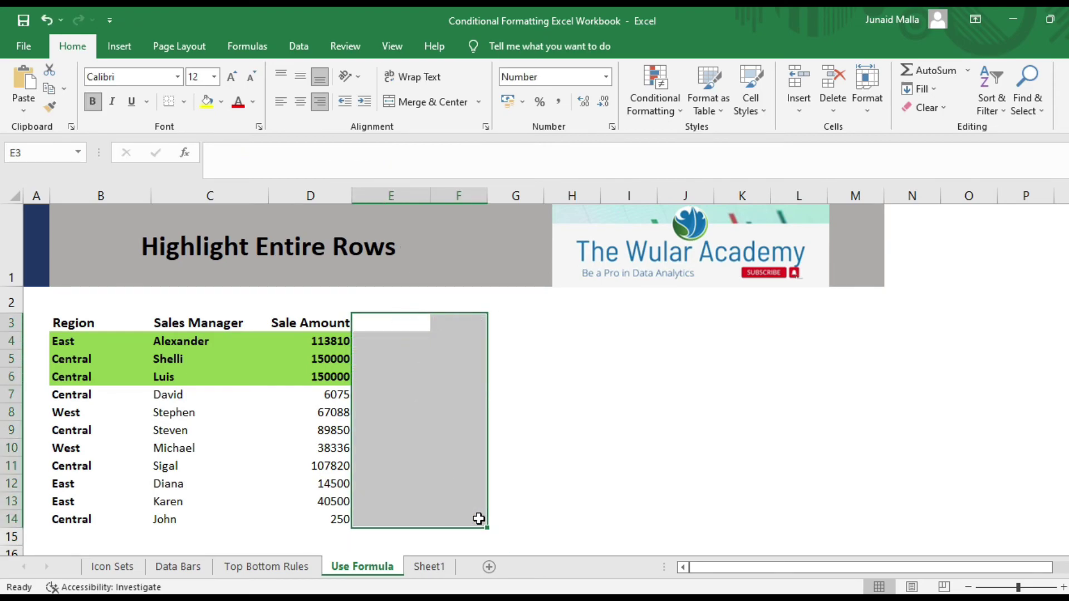
left_click(458, 465)
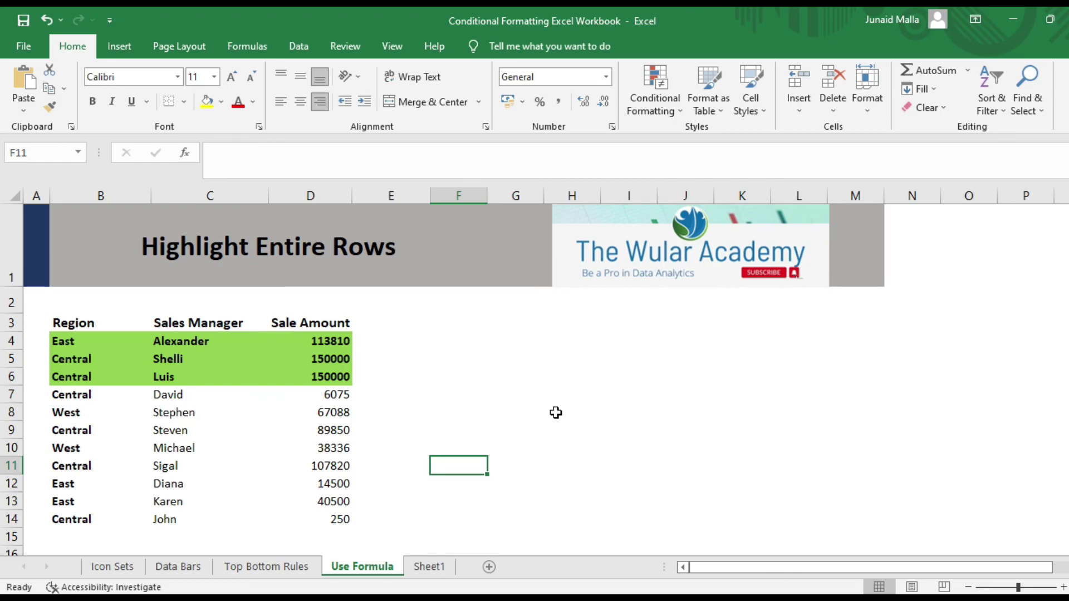
key("Left")
key("Up")
key("Up")
key("Up")
key("Up")
key("Up")
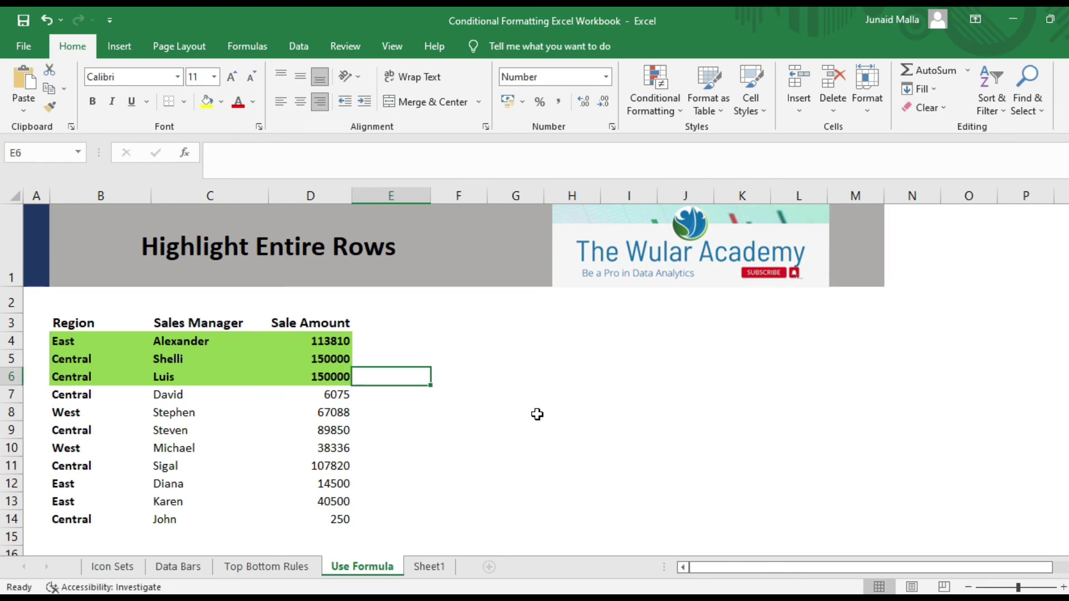